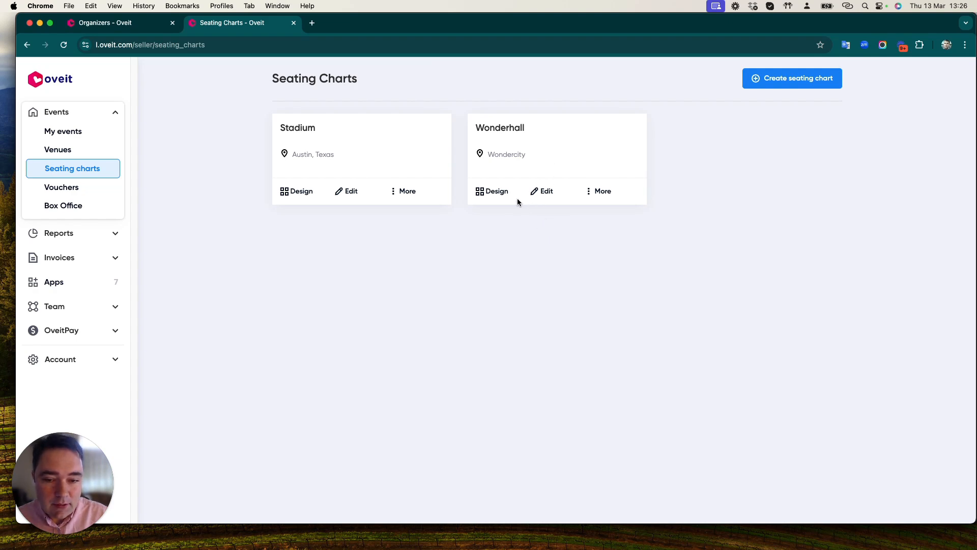
Step: Open the Wonderhall seating chart for editing and review its name, location, seating categories, category colors and seasons
click(543, 192)
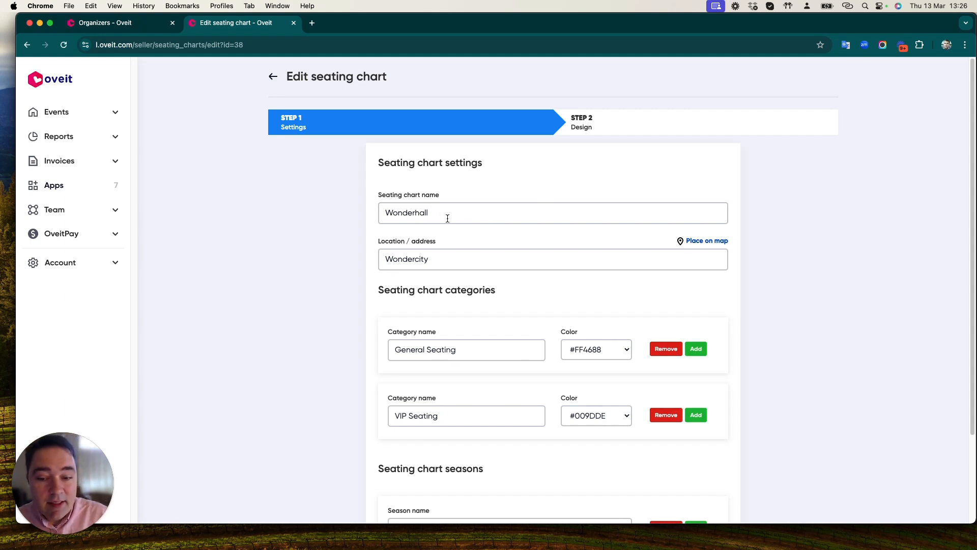
click(385, 259)
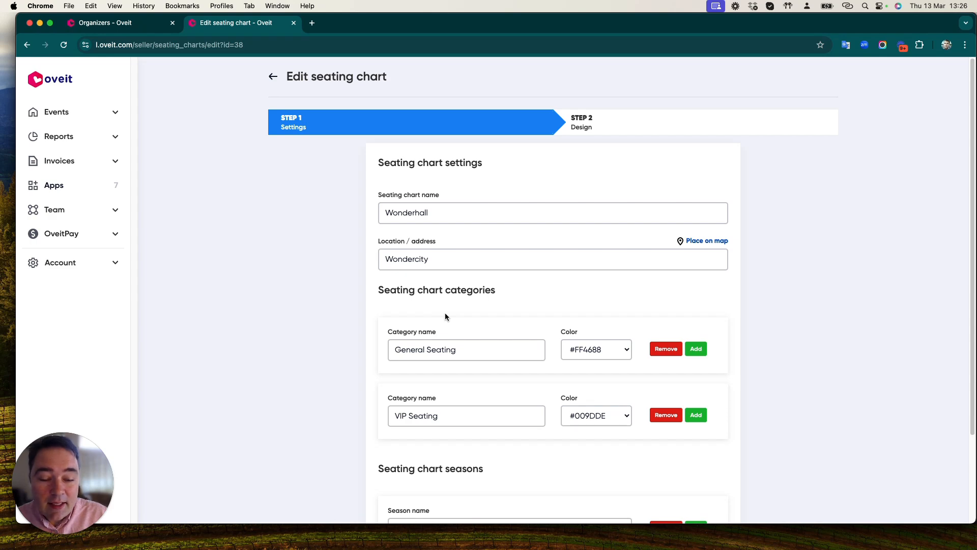
scroll(433, 305, down, 2)
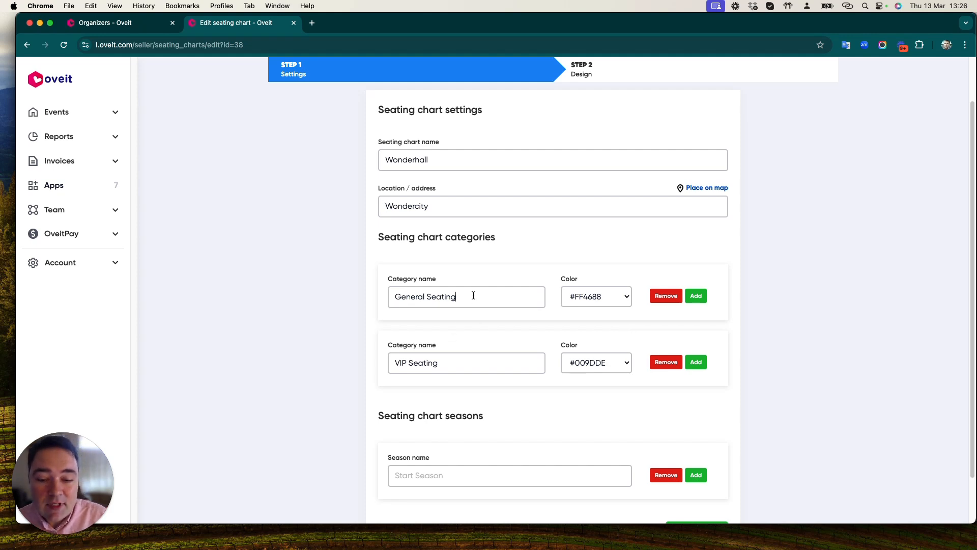
drag(474, 296, 376, 293)
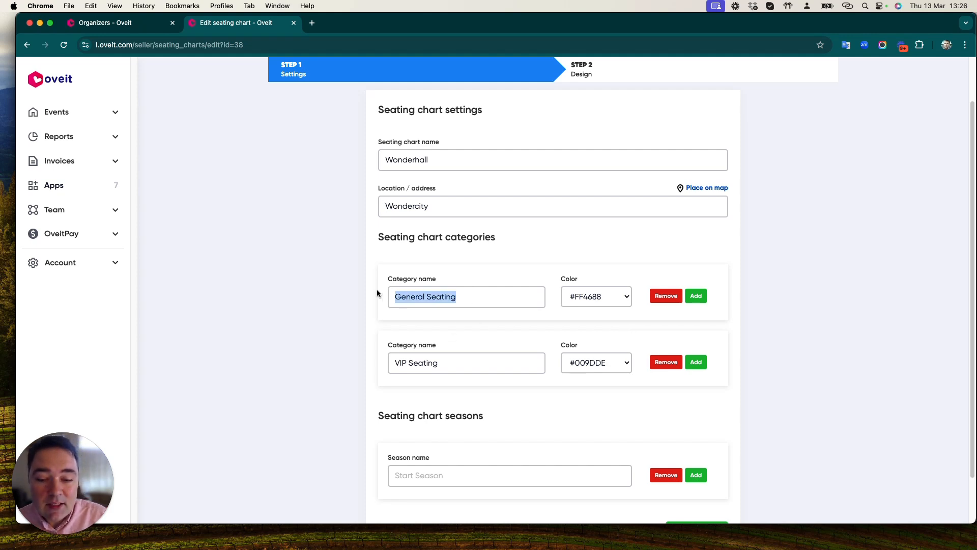
click(601, 295)
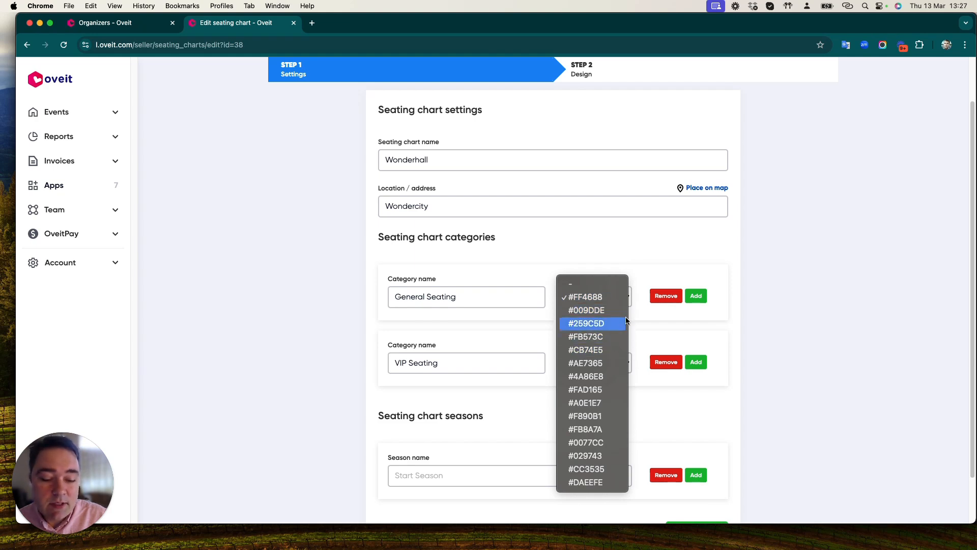
click(654, 245)
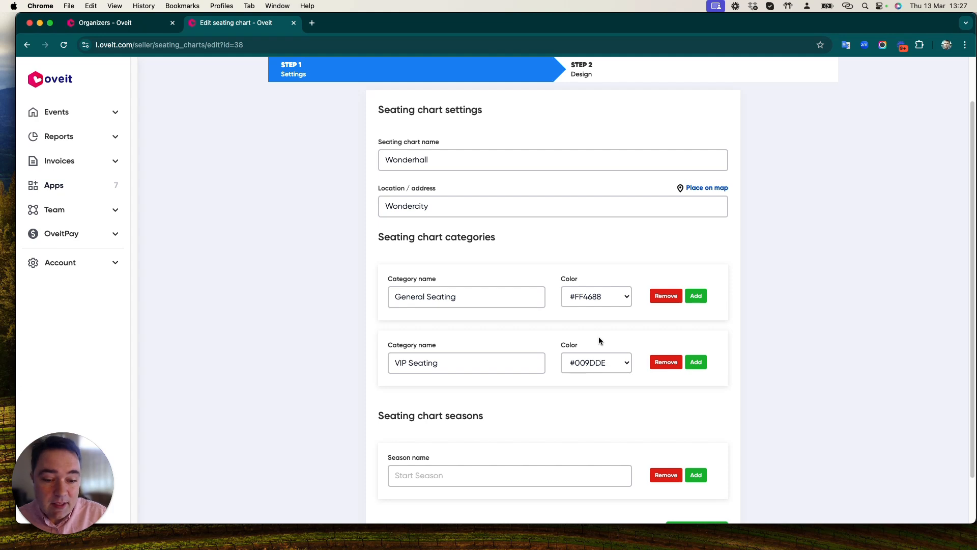
click(456, 365)
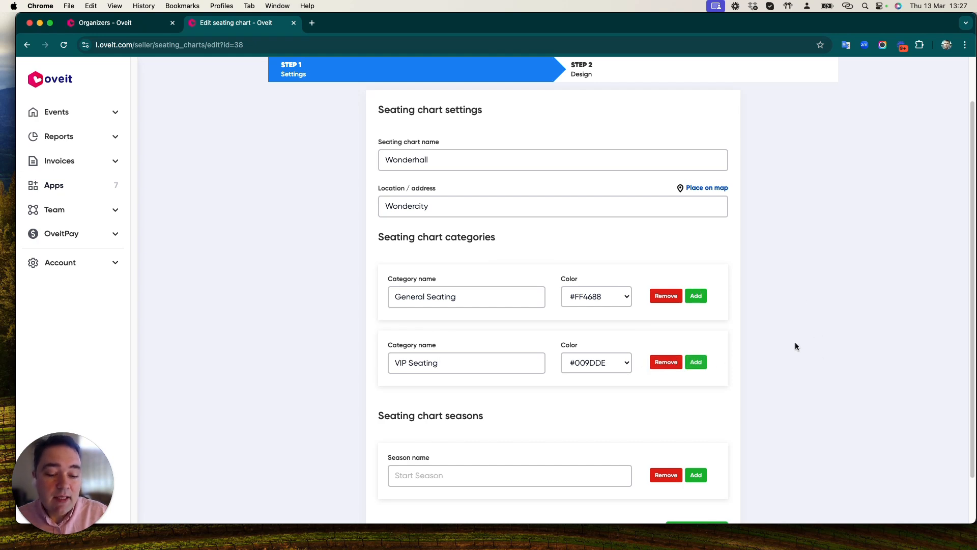
scroll(795, 343, down, 2)
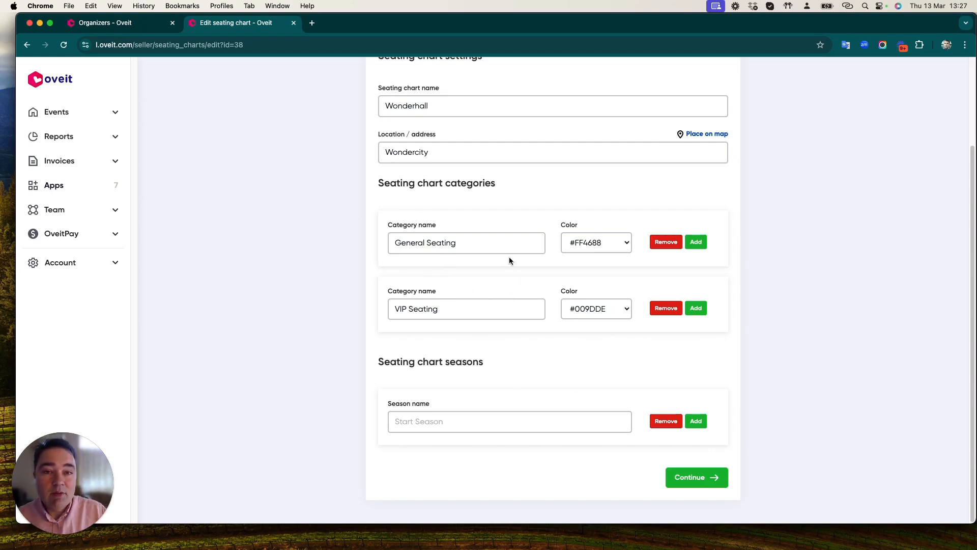
Step: Continue from the Wonderhall seating chart's settings to its design stage
click(687, 477)
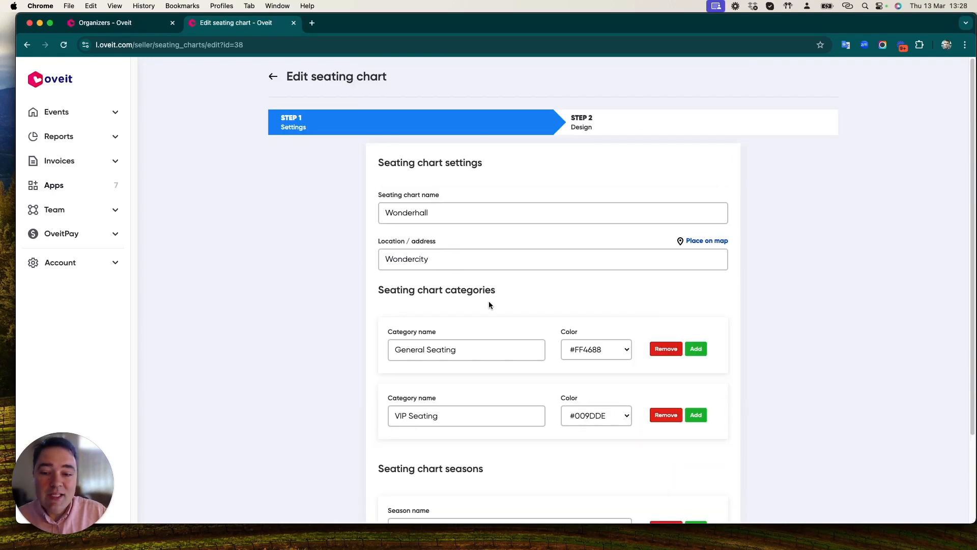
scroll(662, 223, down, 3)
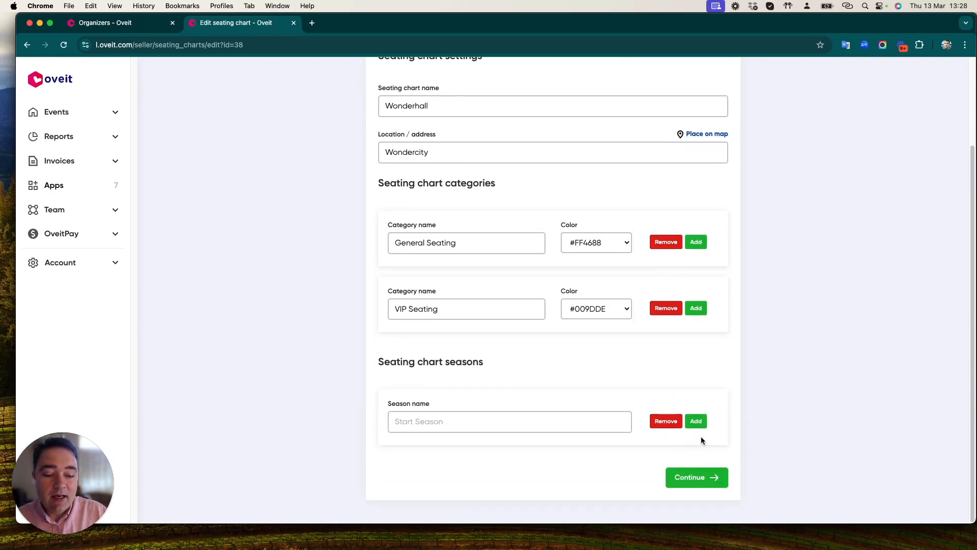
click(705, 477)
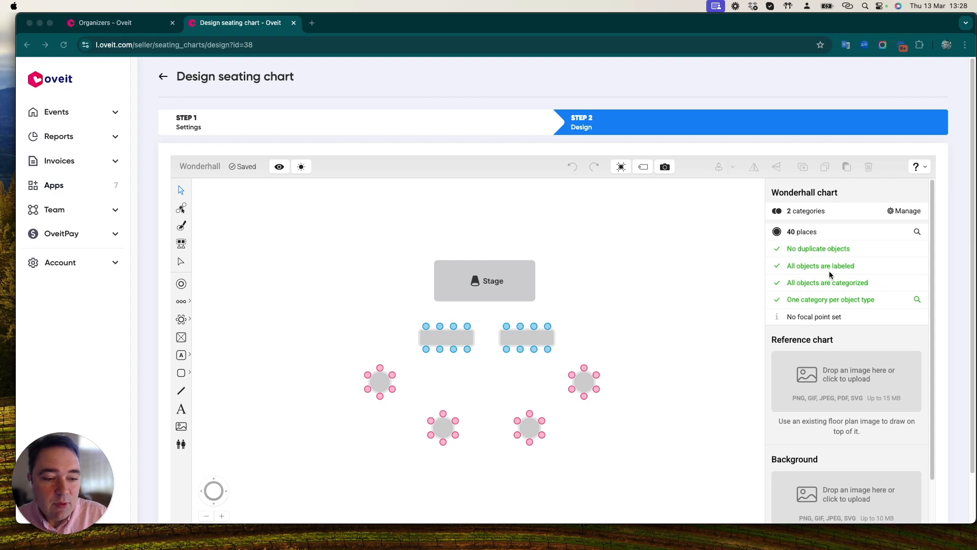
Step: Examine the chart overview, the Round Table tool, and the properties of both rectangular tables and the leftmost round table
scroll(820, 328, down, 1)
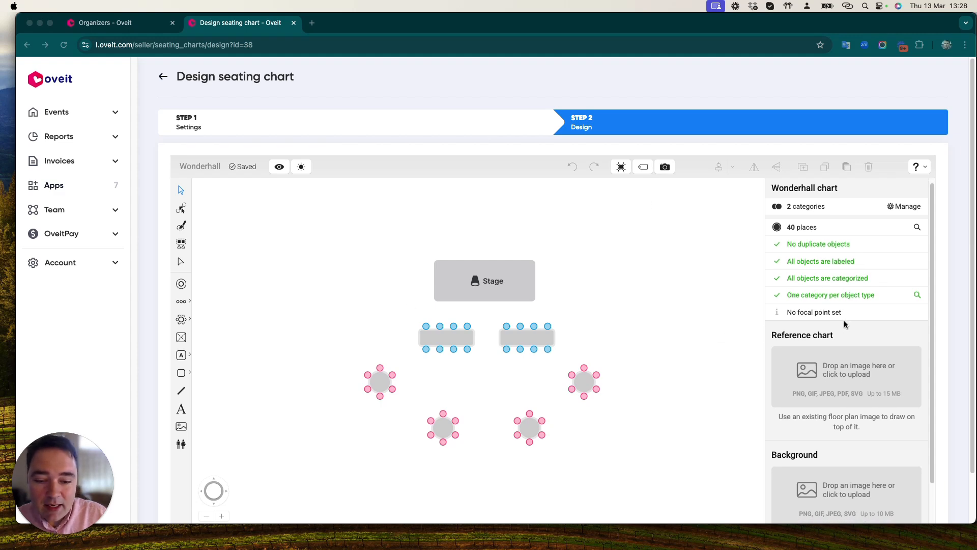
click(184, 320)
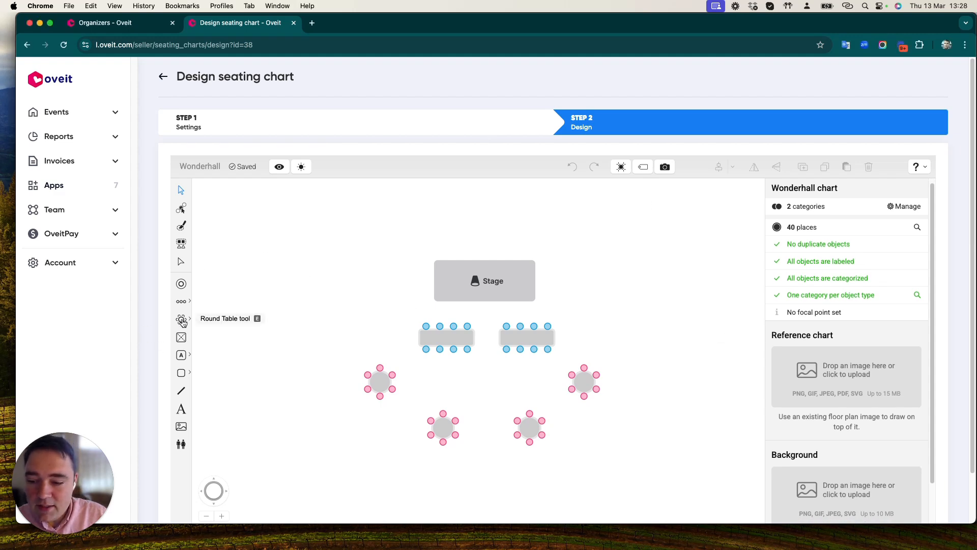
click(183, 320)
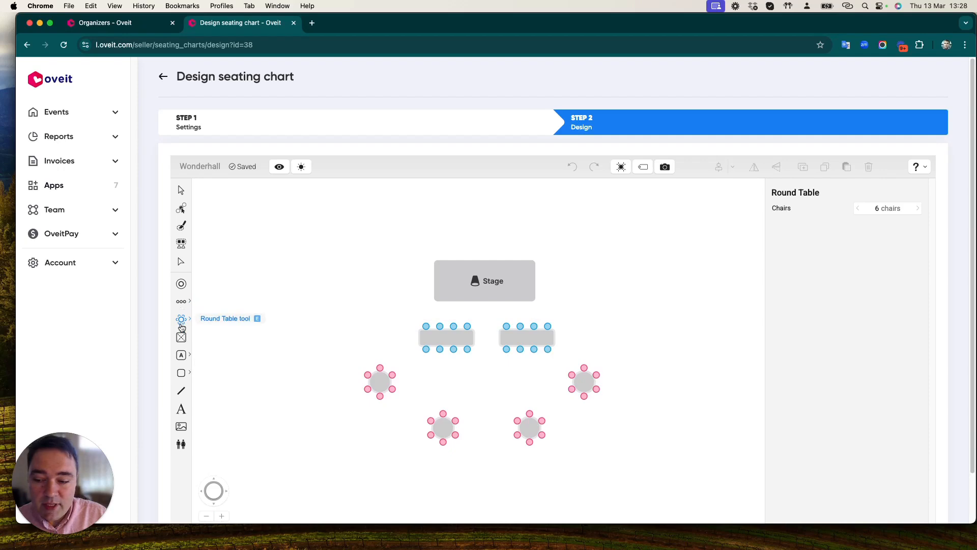
key(Escape)
click(446, 342)
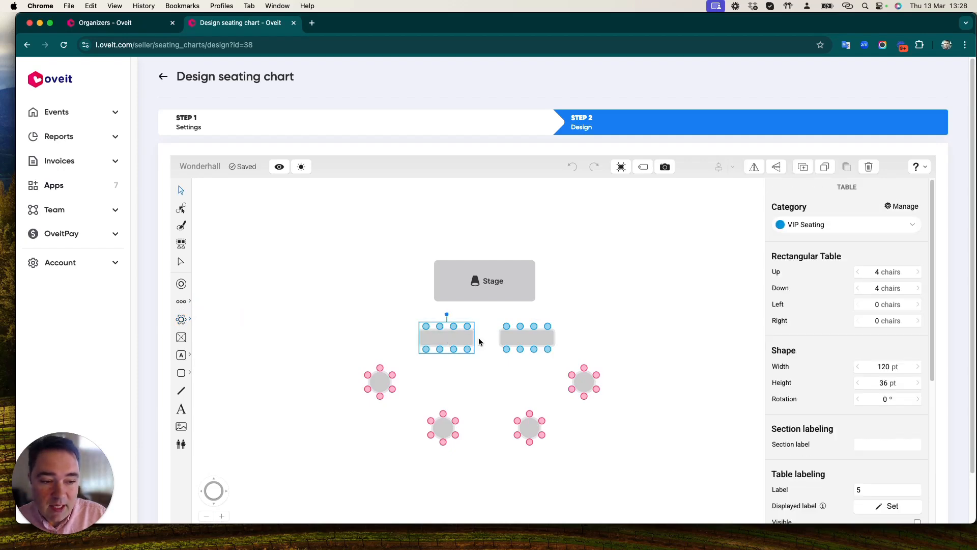
click(520, 340)
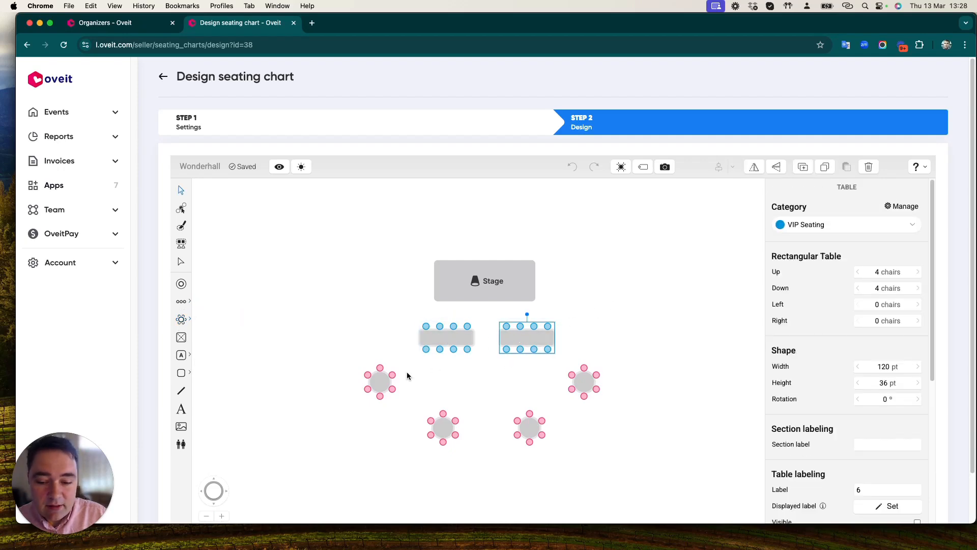
click(377, 379)
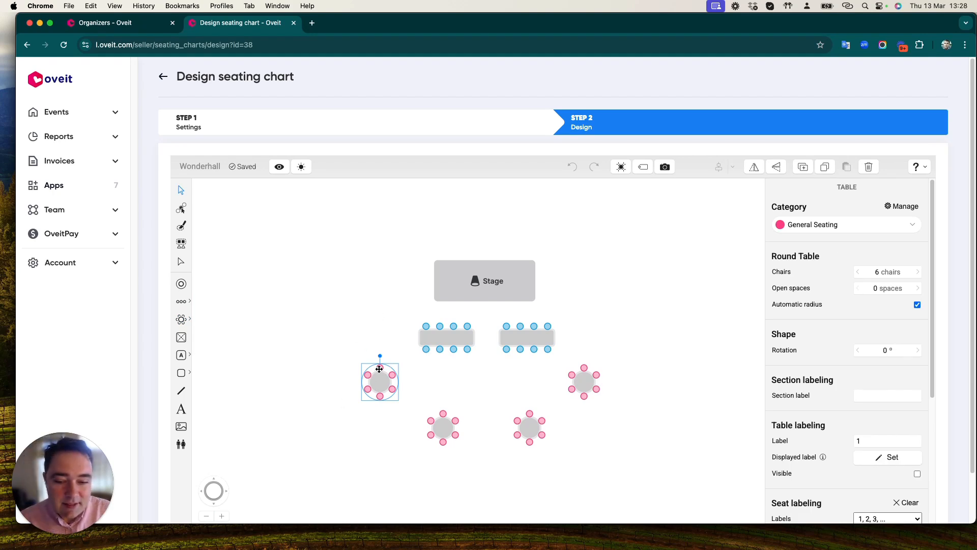
Step: Add a six-chair round table left of the rectangular tables and a rectangular table with four chairs up and down on their right
click(183, 320)
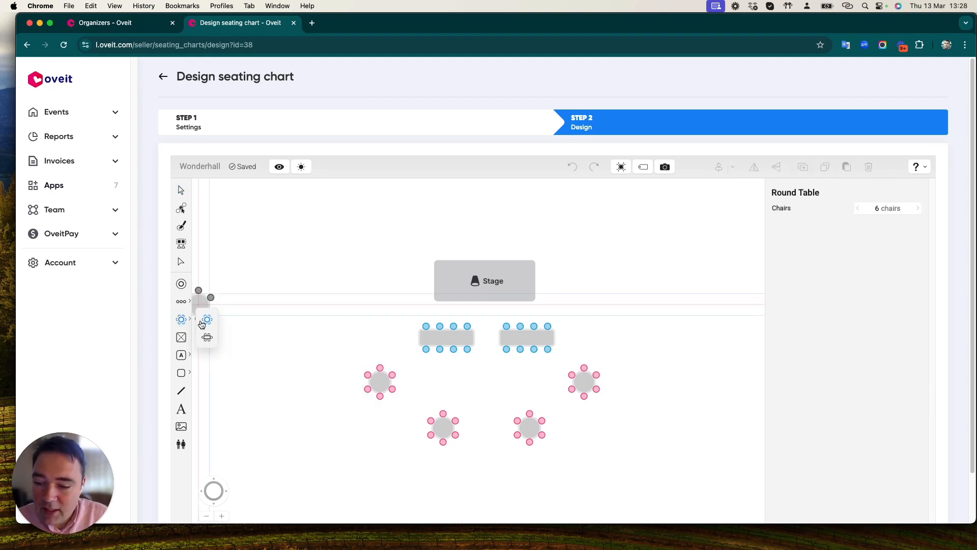
click(347, 332)
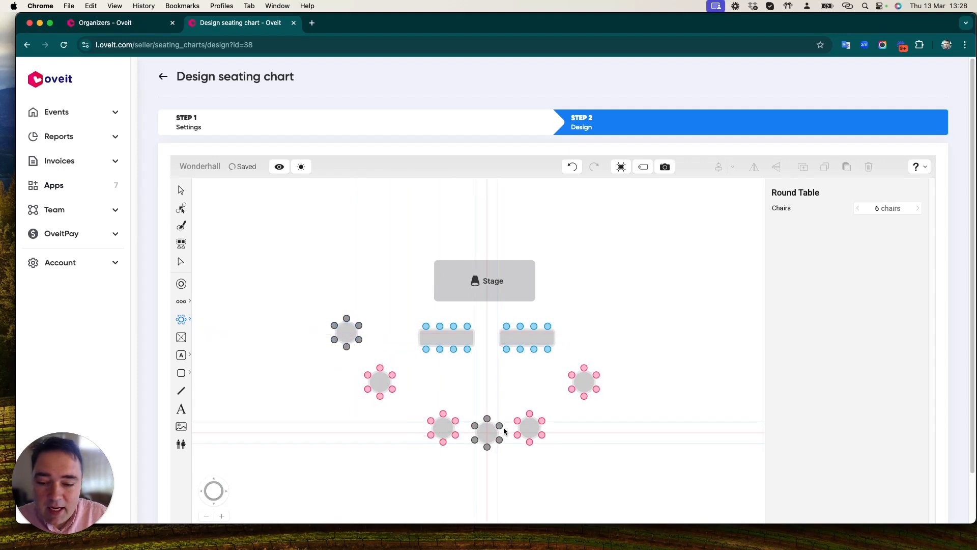
click(182, 319)
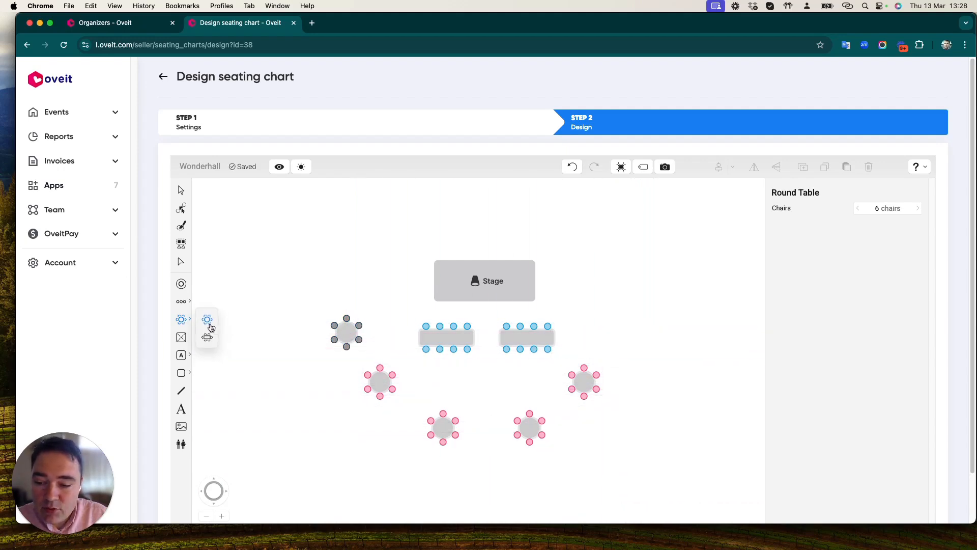
click(208, 336)
click(603, 338)
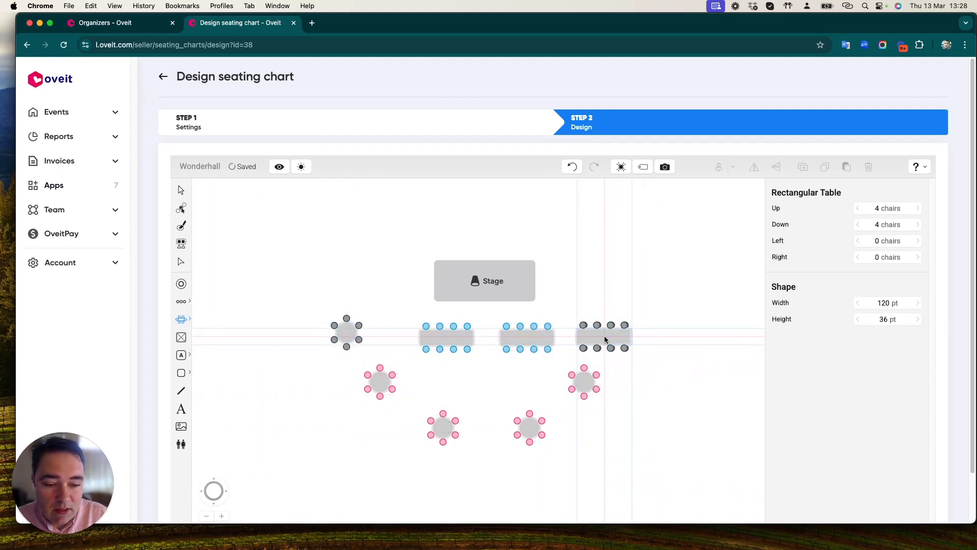
click(181, 191)
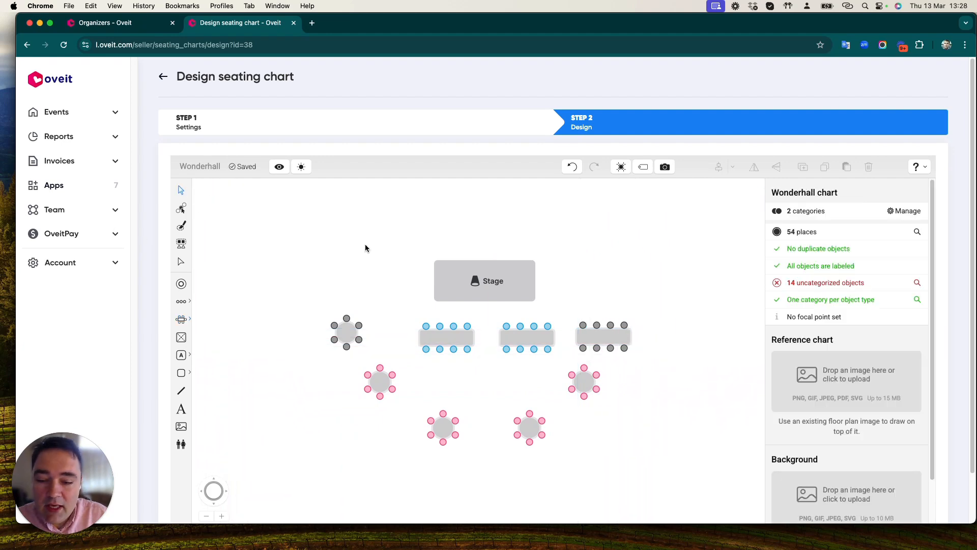
Step: Assign the new round table to General Seating and the new rectangular table to VIP Seating
click(345, 331)
click(859, 227)
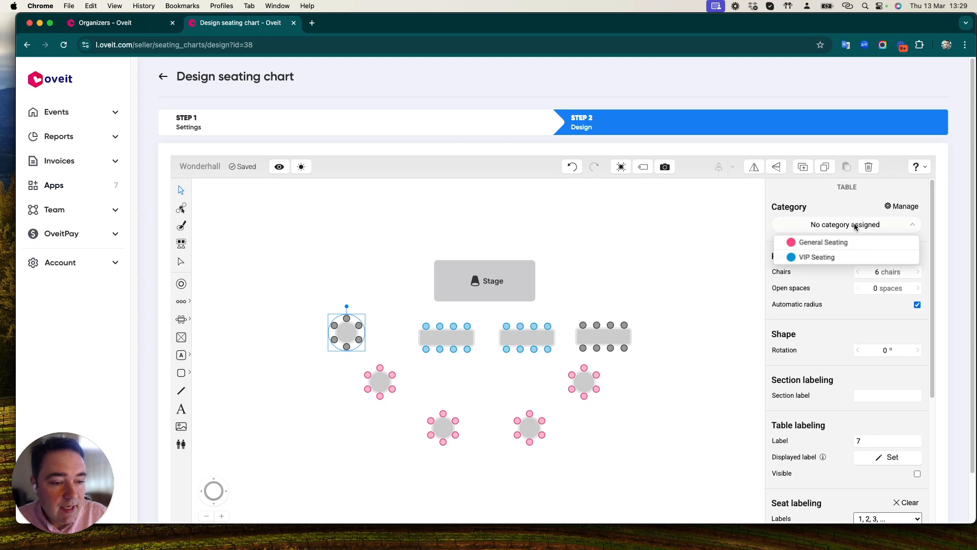
click(829, 243)
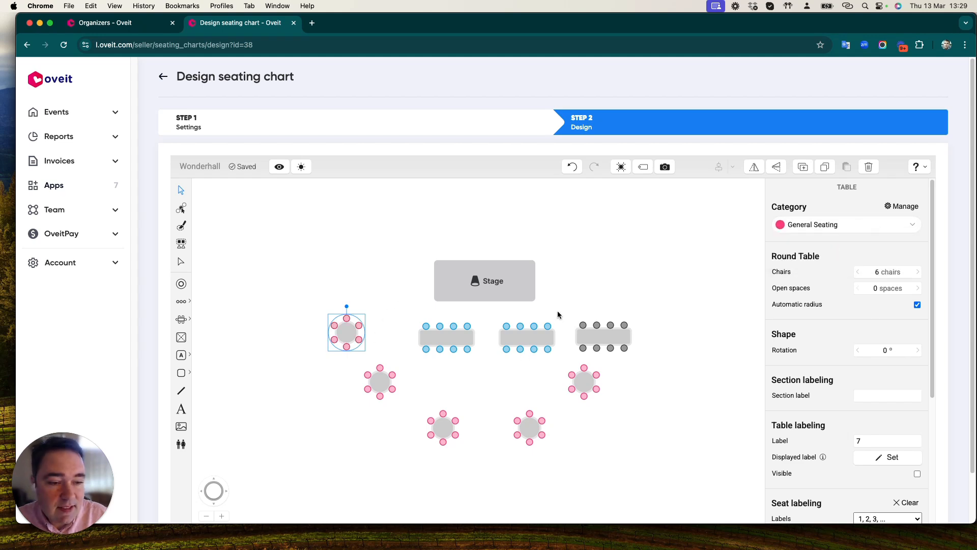
click(578, 347)
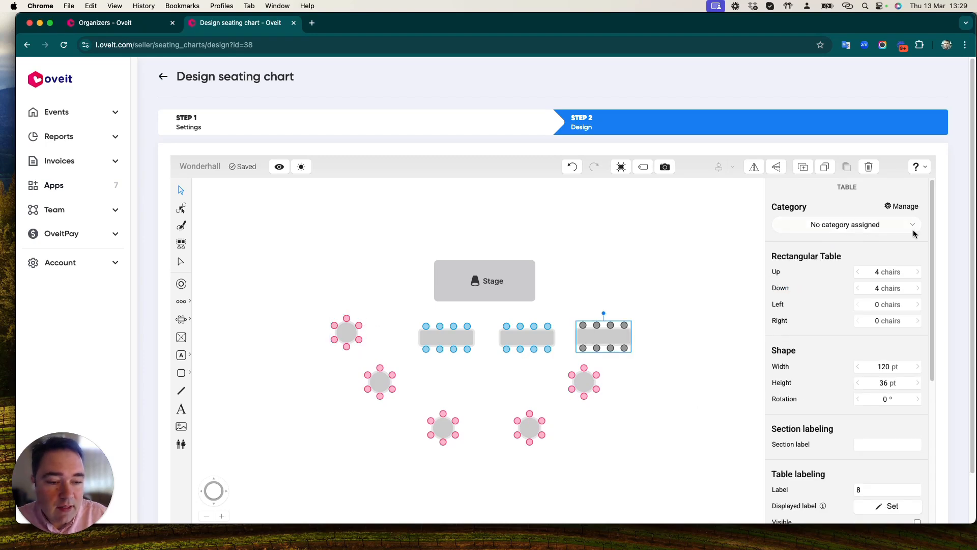
click(869, 225)
click(827, 258)
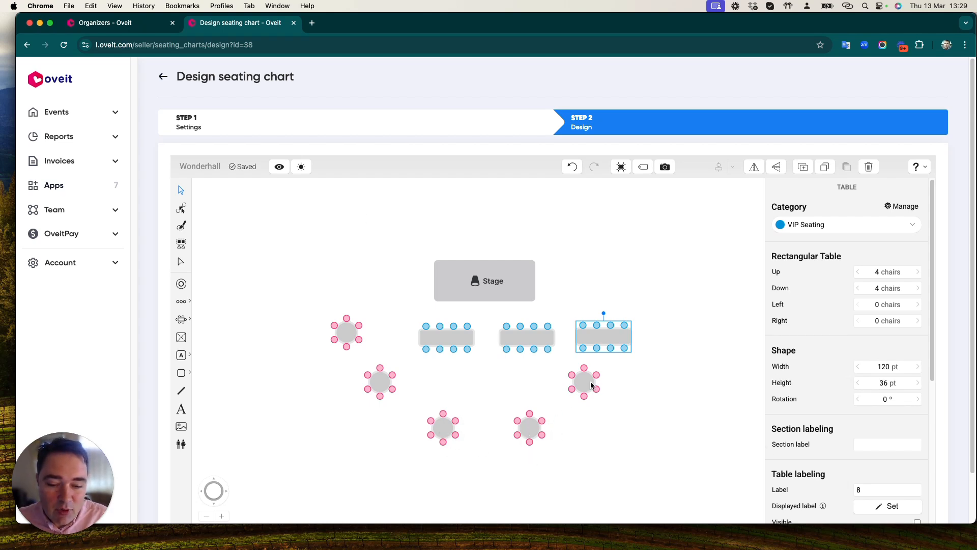
Step: Rearrange the three rectangular tables into a row below the stage and the five round tables into a row beneath them
drag(591, 385, 621, 389)
drag(523, 428, 534, 388)
drag(439, 428, 467, 385)
drag(386, 387, 412, 388)
drag(341, 335, 339, 385)
drag(461, 338, 415, 345)
drag(546, 338, 504, 344)
drag(606, 335, 572, 342)
Step: Align the five round tables along their middle and move the row slightly farther down from the rectangular tables
drag(323, 427, 703, 360)
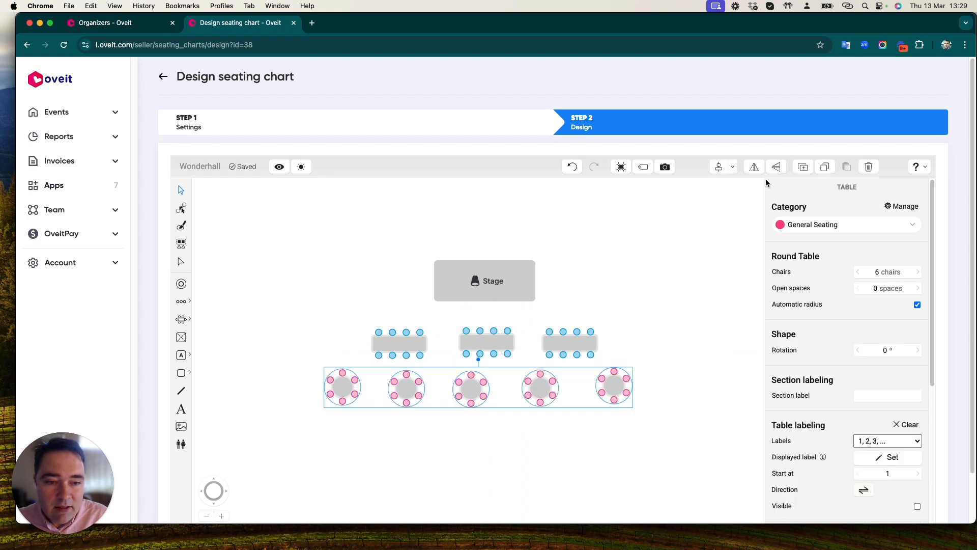
click(733, 167)
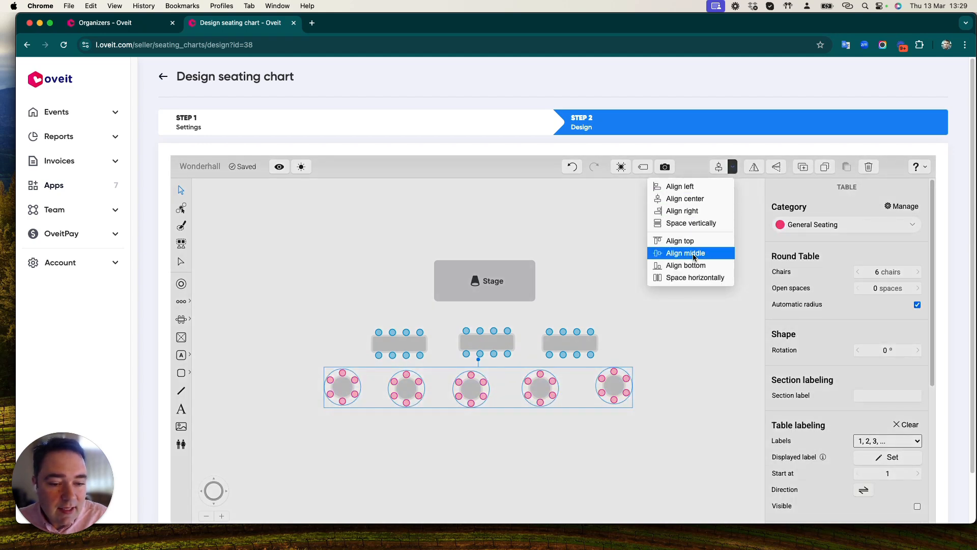
click(694, 253)
drag(613, 385, 613, 395)
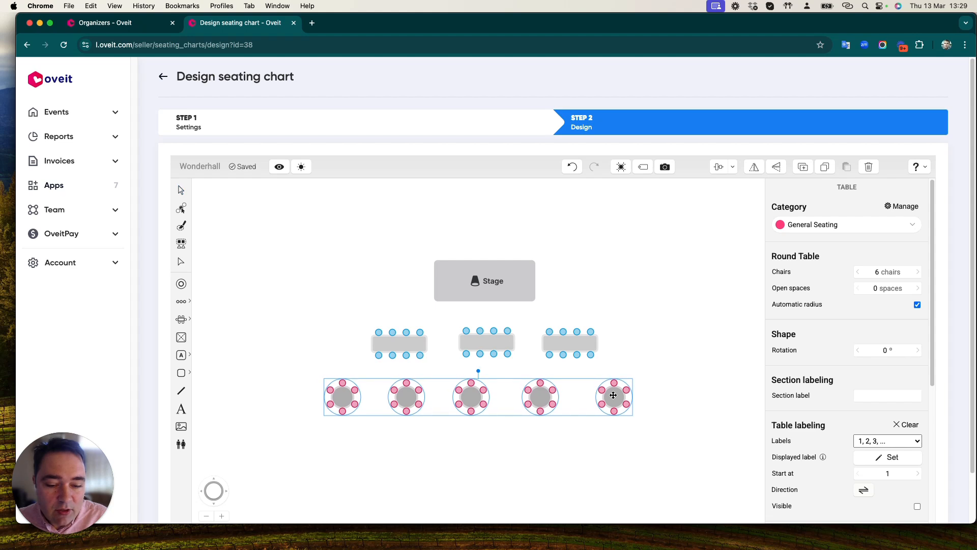
Step: Align the three rectangular tables along their middle and space them evenly horizontally
click(415, 348)
shift+click(471, 346)
shift+click(552, 346)
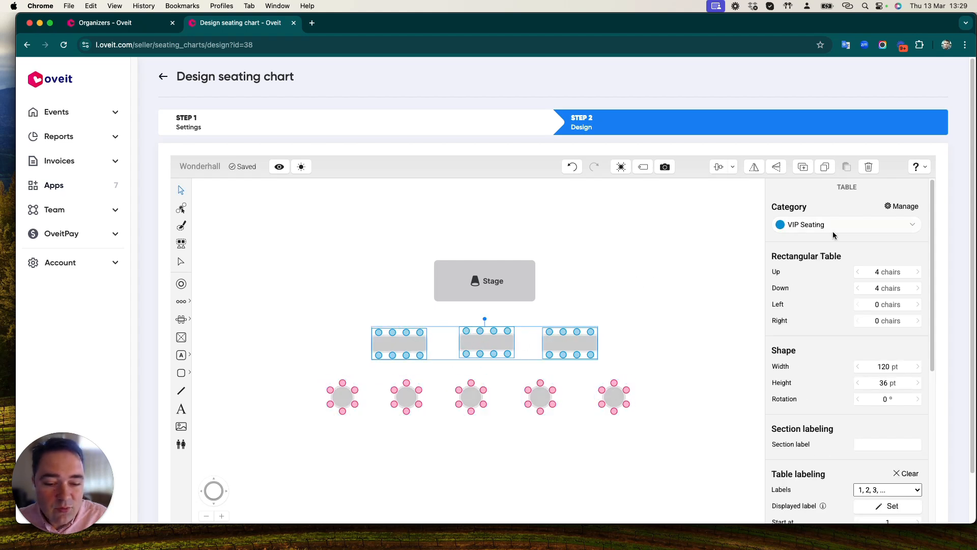
click(734, 168)
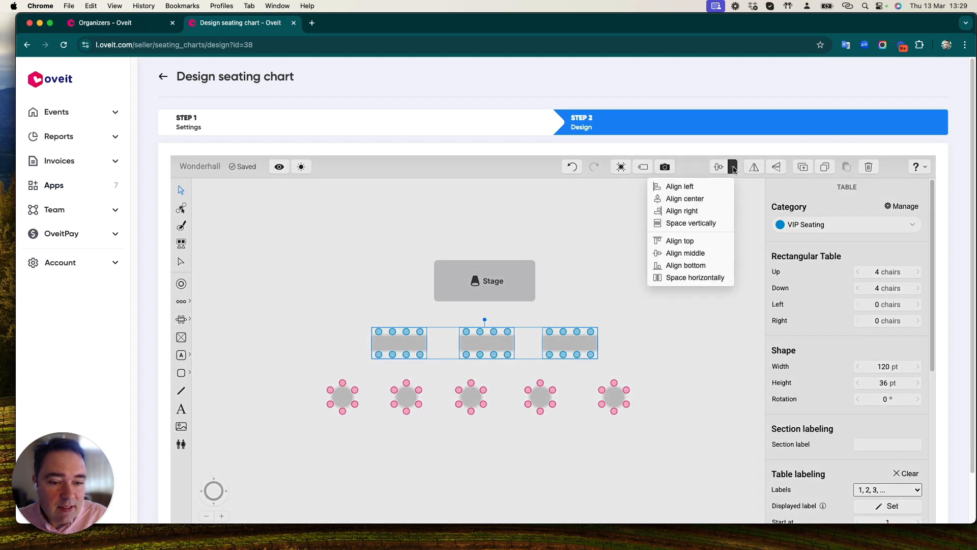
click(693, 278)
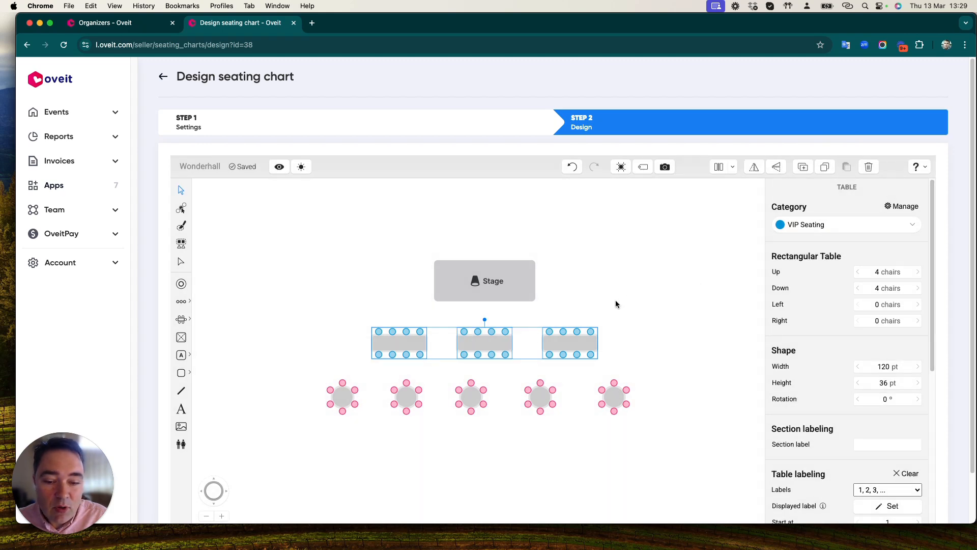
click(695, 226)
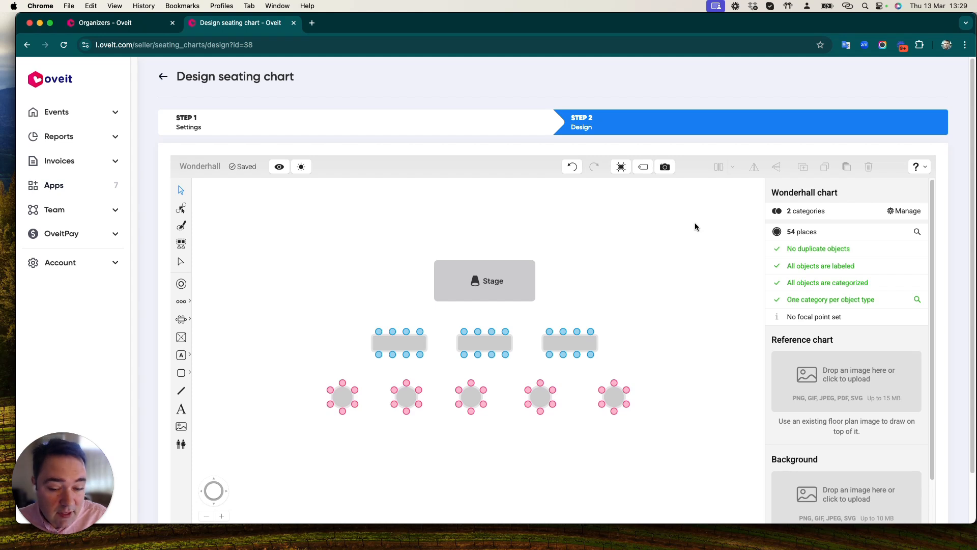
Step: Draw a rectangle about 53 by 93 pt to the left of the VIP table row and label it as Entrance
click(518, 279)
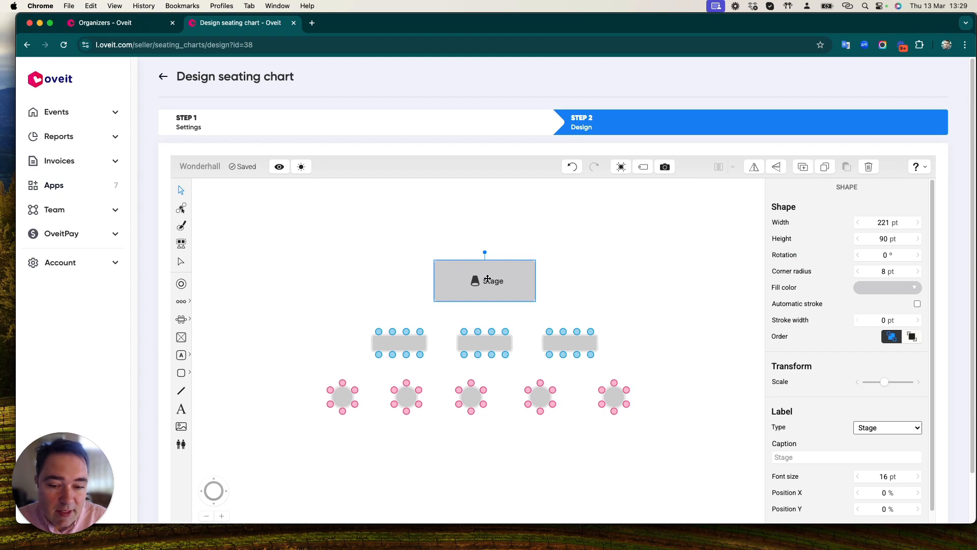
click(185, 373)
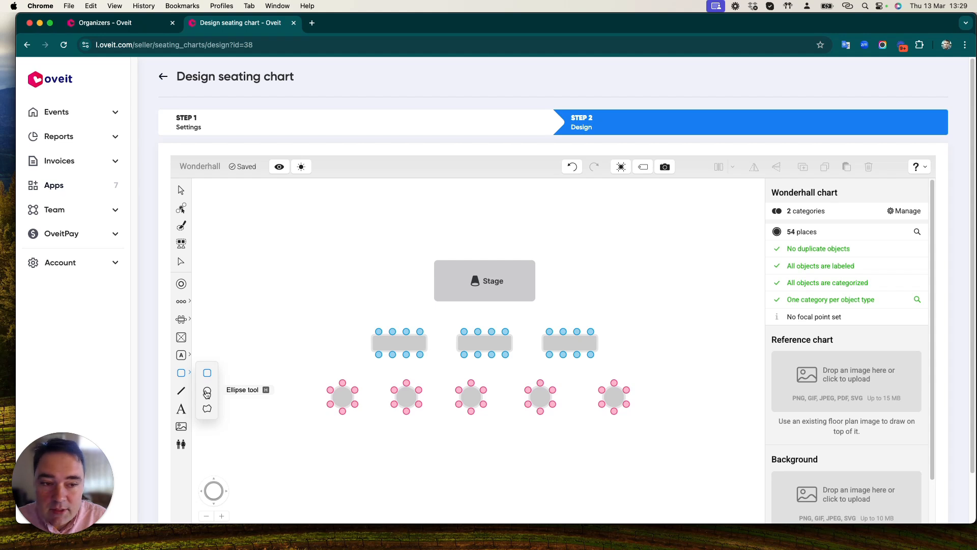
click(207, 373)
mouse_move(275, 308)
mouse_down()
mouse_move(288, 352)
mouse_move(299, 351)
mouse_move(284, 336)
mouse_up()
click(180, 192)
click(278, 330)
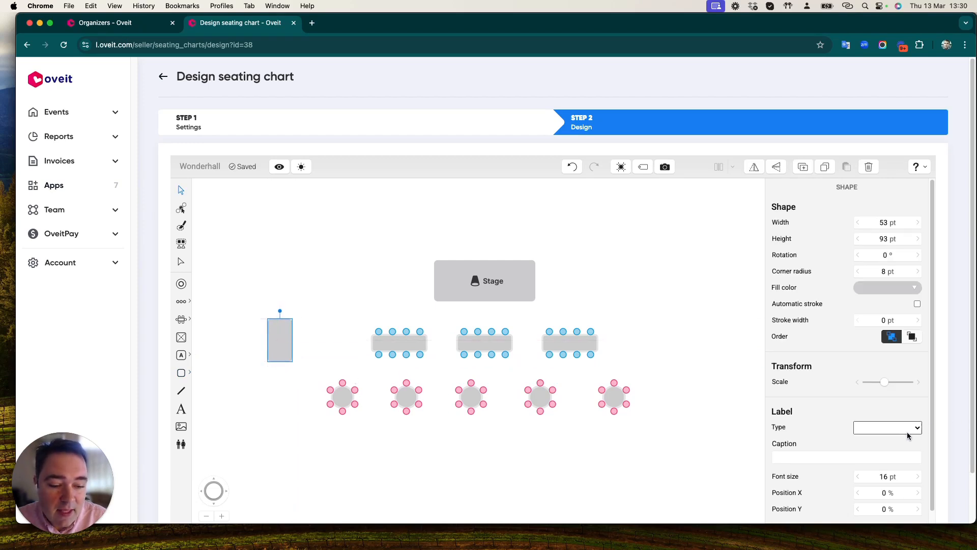
click(887, 428)
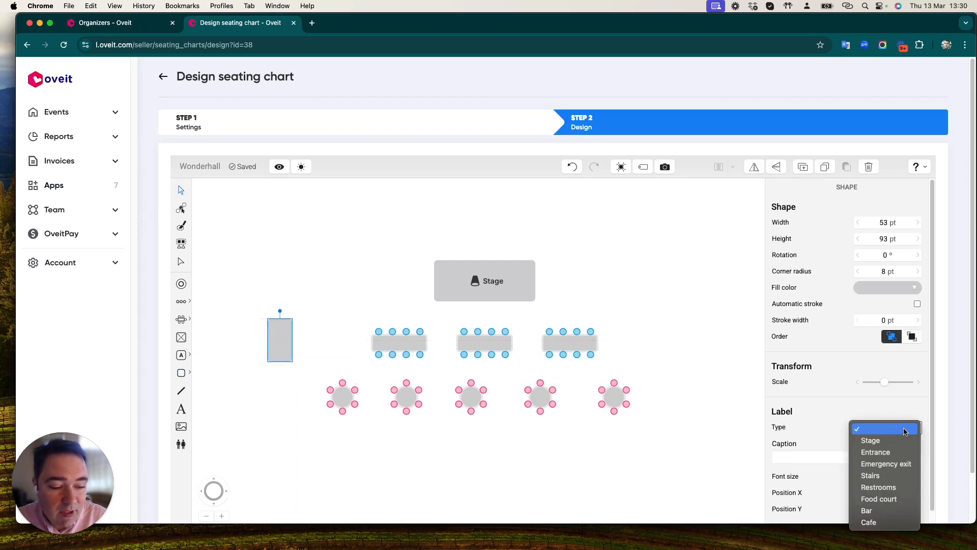
click(888, 452)
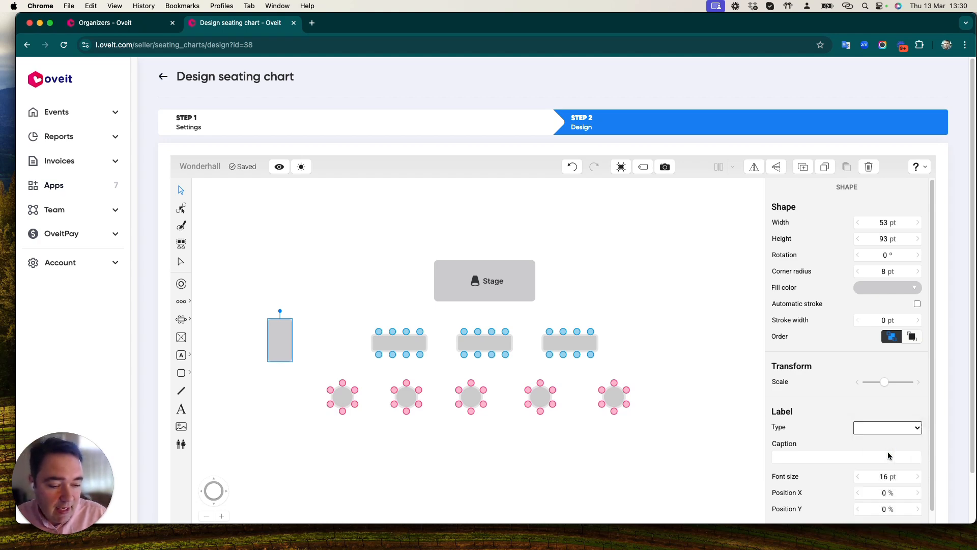
Step: Draw a rectangle about 62 by 90 pt to the right of the VIP table row and label it as Emergency exit
click(179, 376)
click(213, 374)
drag(686, 359, 693, 361)
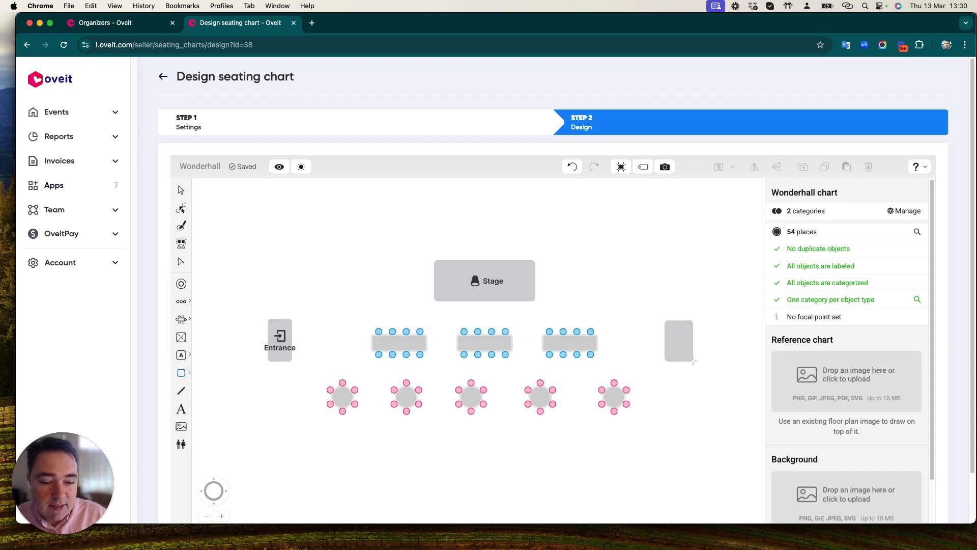
click(677, 336)
click(914, 428)
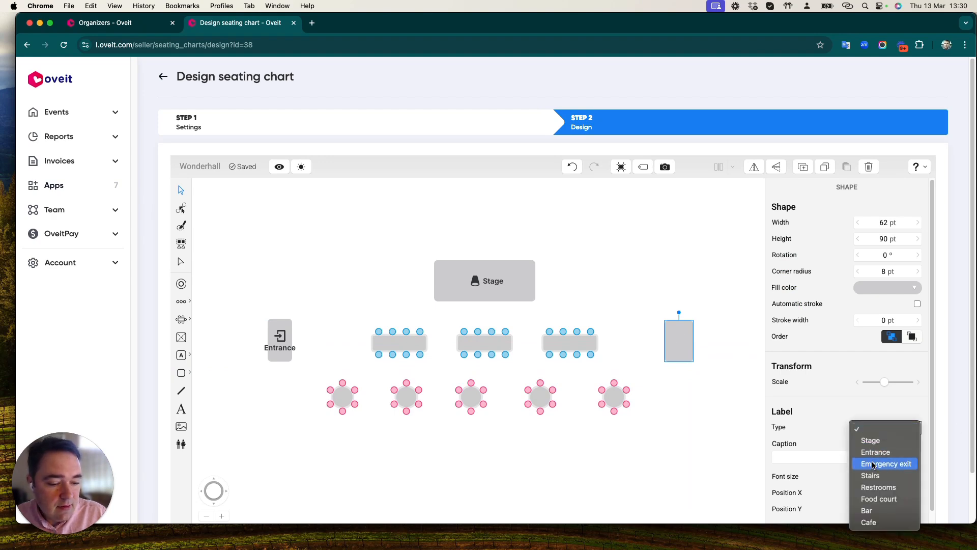
click(886, 464)
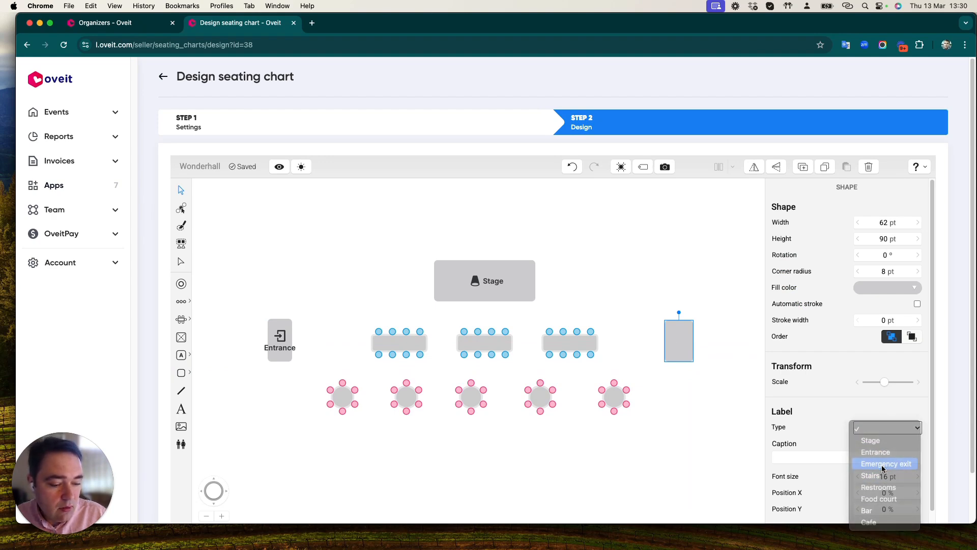
click(625, 260)
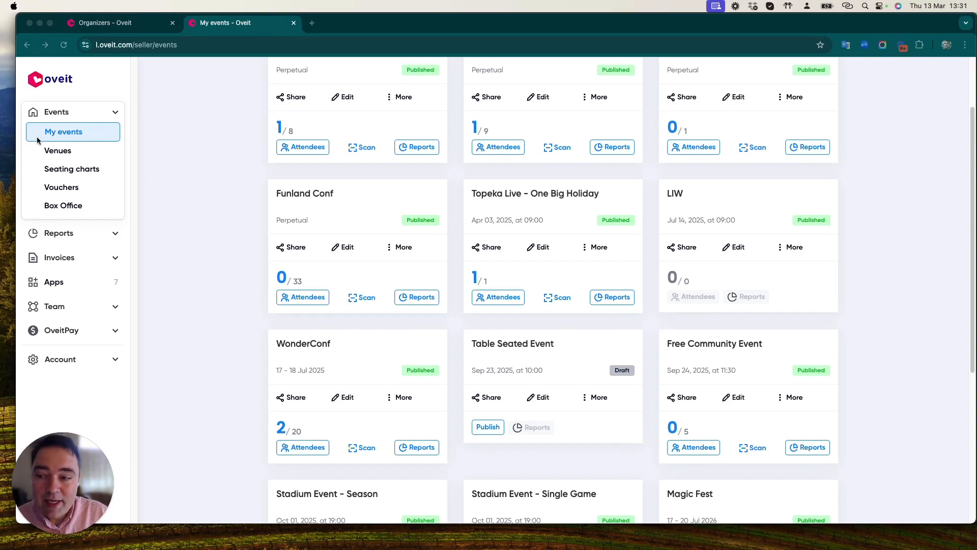
Step: Open the Table Seated Event for editing and check its start date, description and media sections
scroll(567, 356, down, 3)
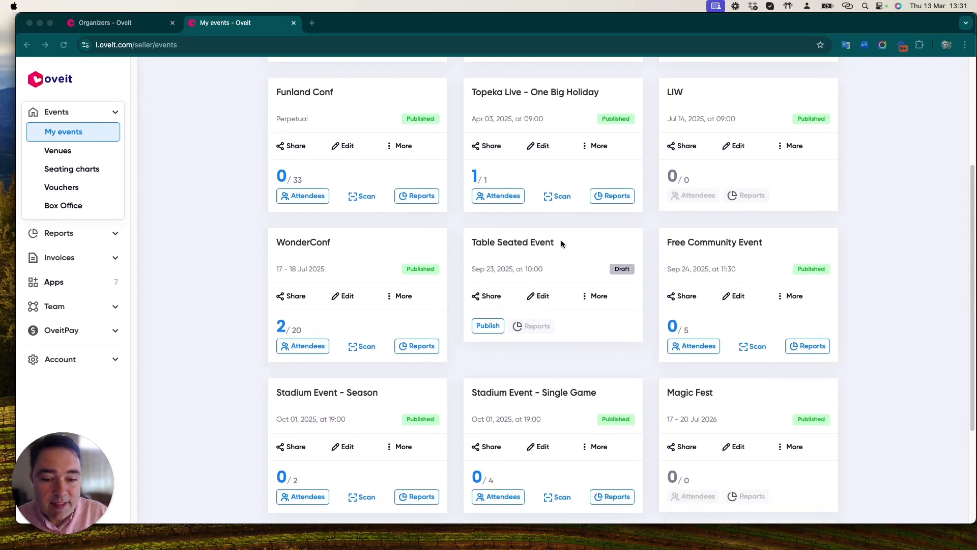
click(540, 297)
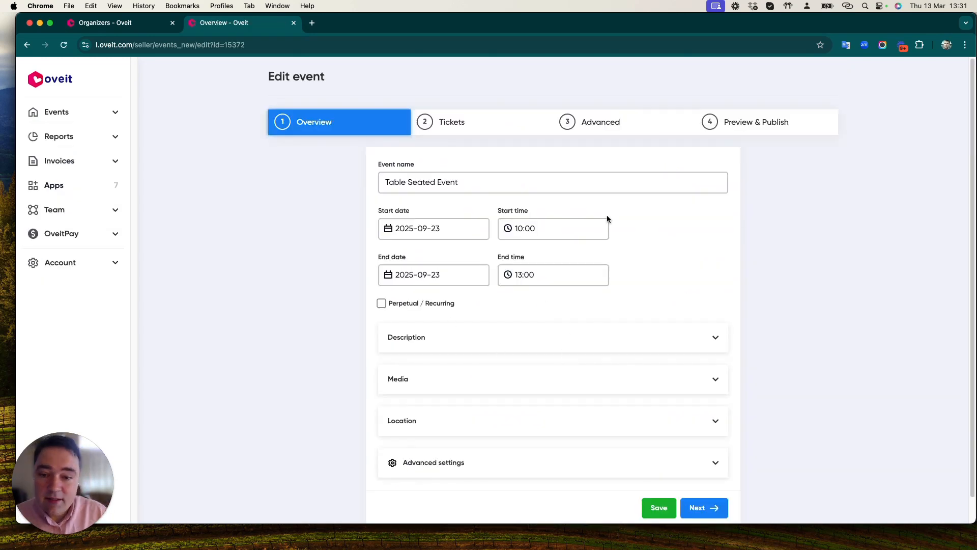
click(467, 233)
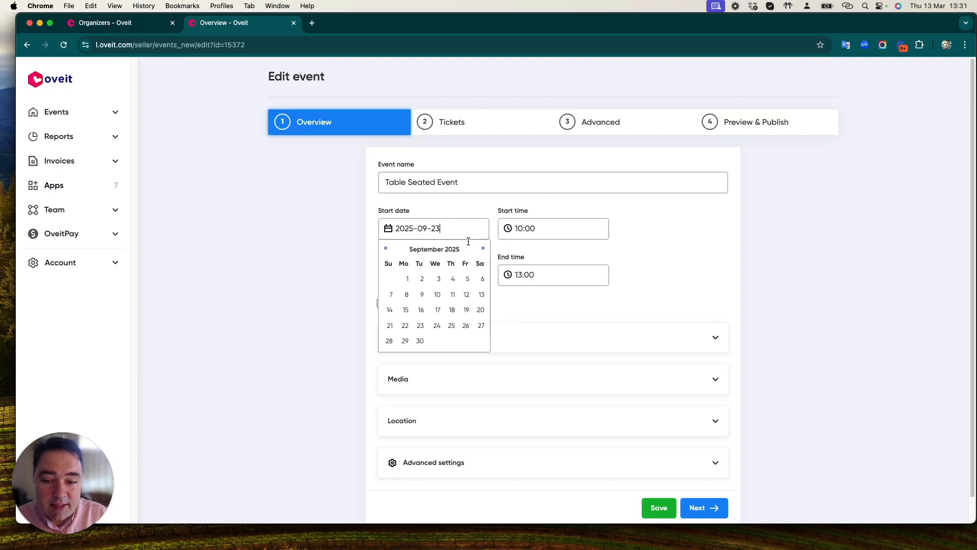
click(743, 238)
click(543, 326)
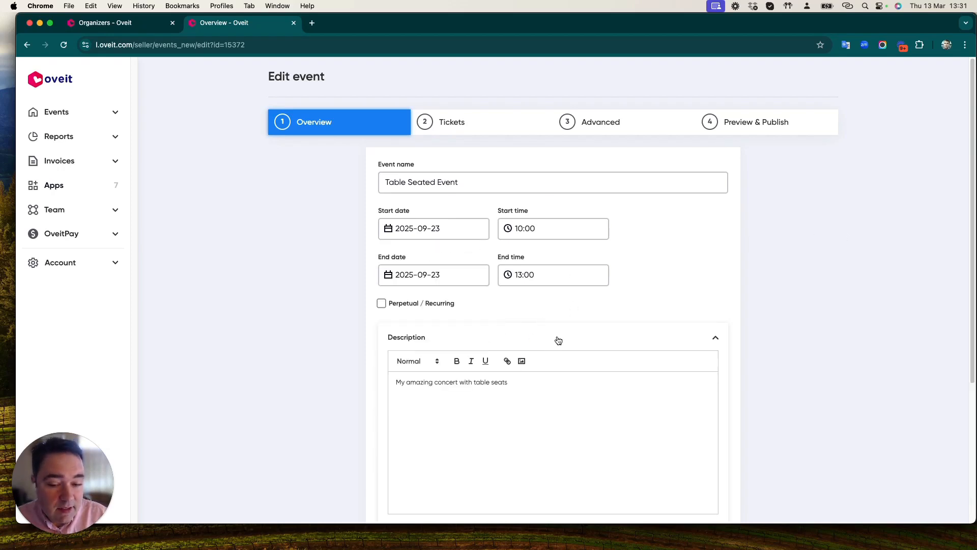
click(555, 341)
click(460, 380)
click(462, 379)
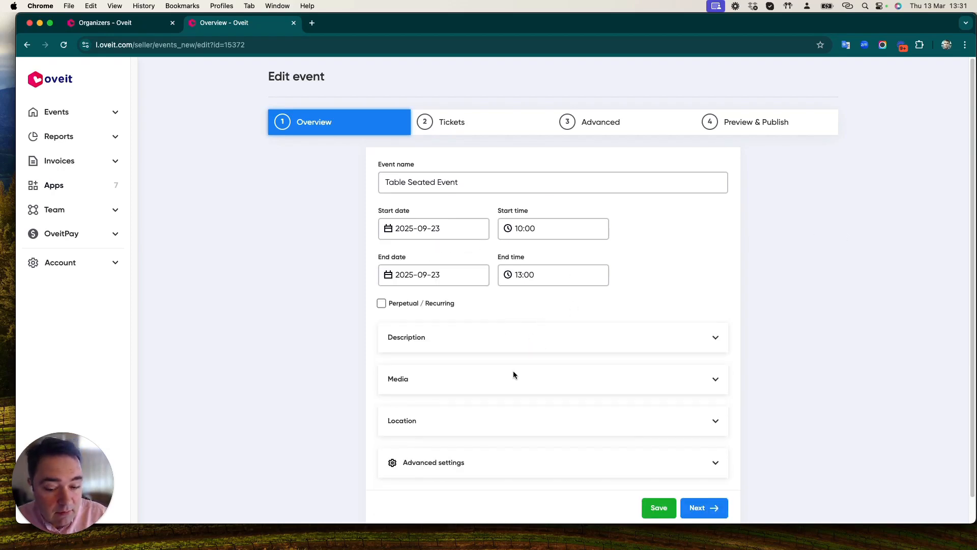
Step: Set the event's location to use a seating chart and choose the Wonderhall chart
click(497, 422)
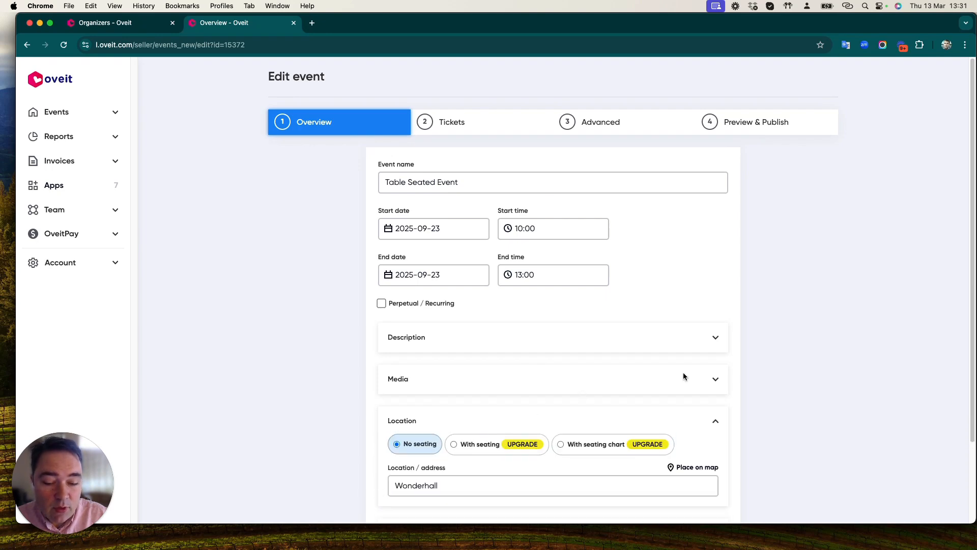
scroll(661, 379, down, 2)
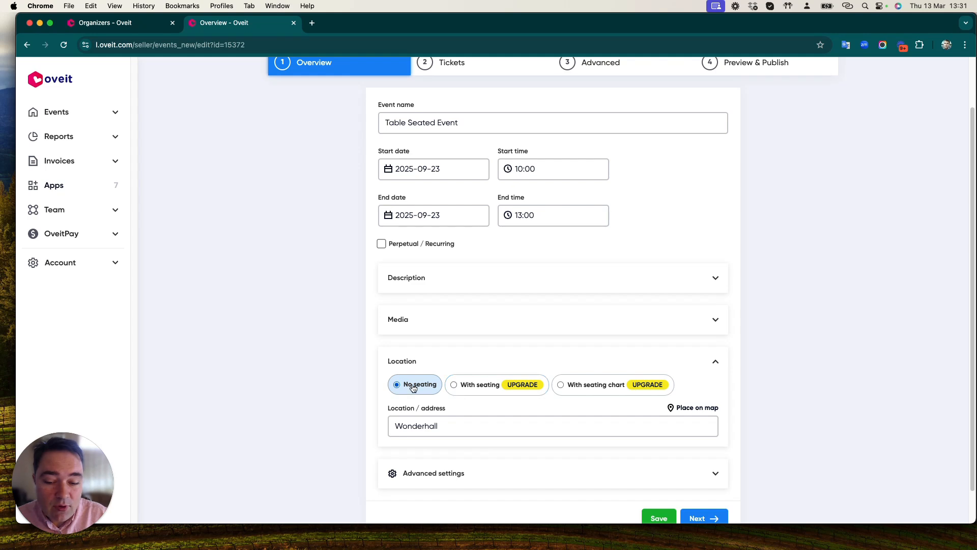
click(585, 388)
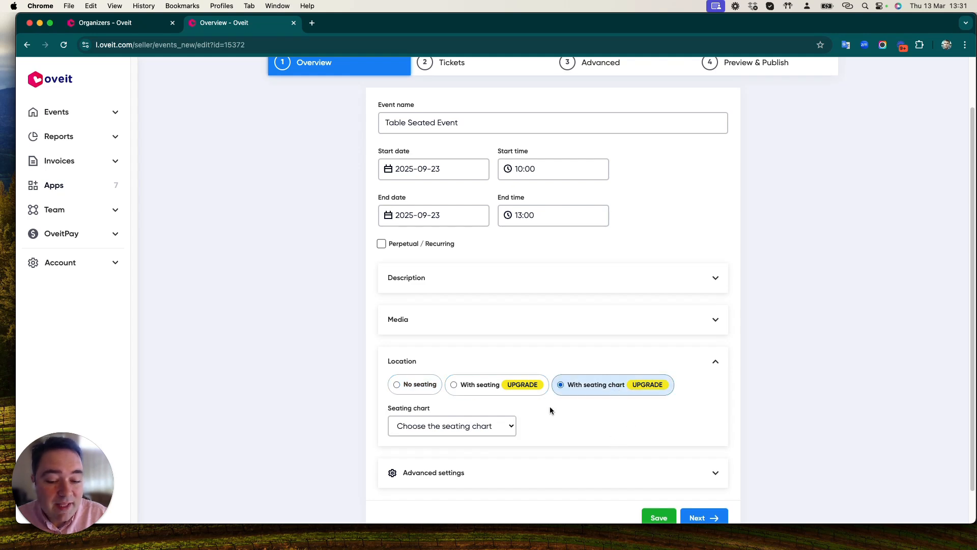
click(506, 427)
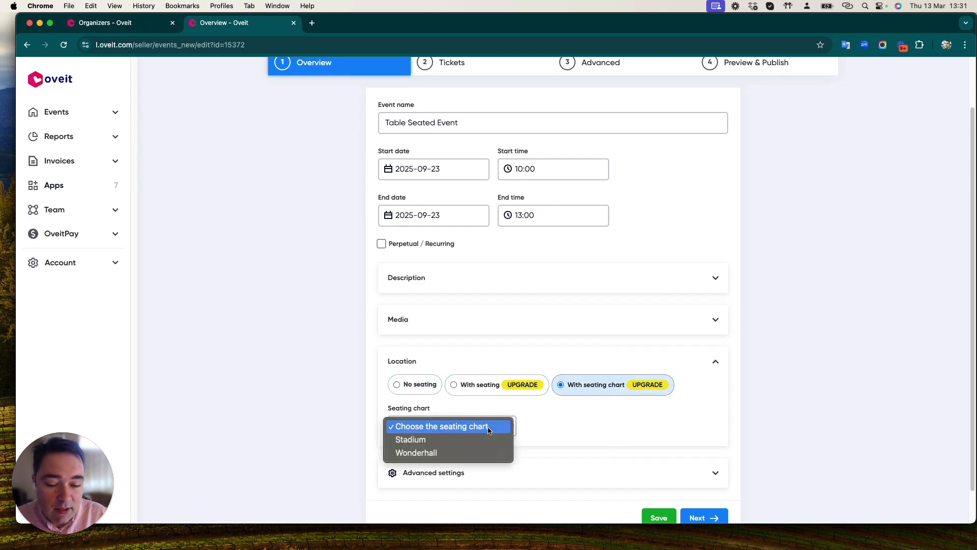
click(456, 455)
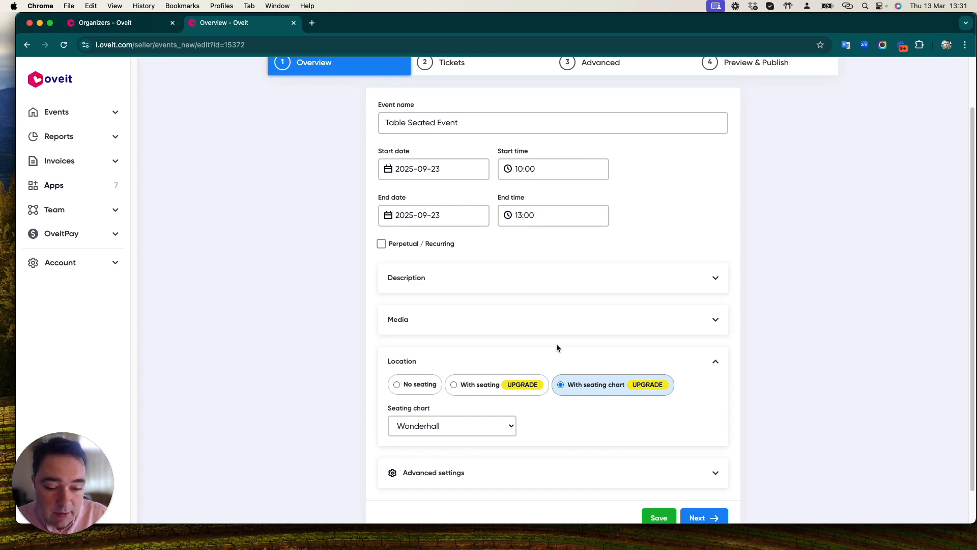
Step: Review the event's advanced settings and continue to the ticket setup
scroll(522, 430, down, 1)
click(506, 435)
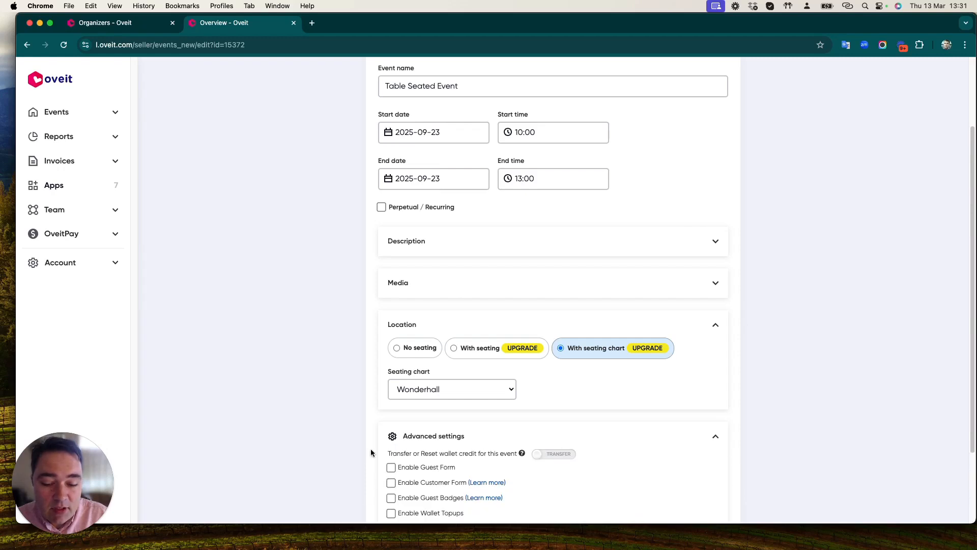
scroll(678, 386, down, 2)
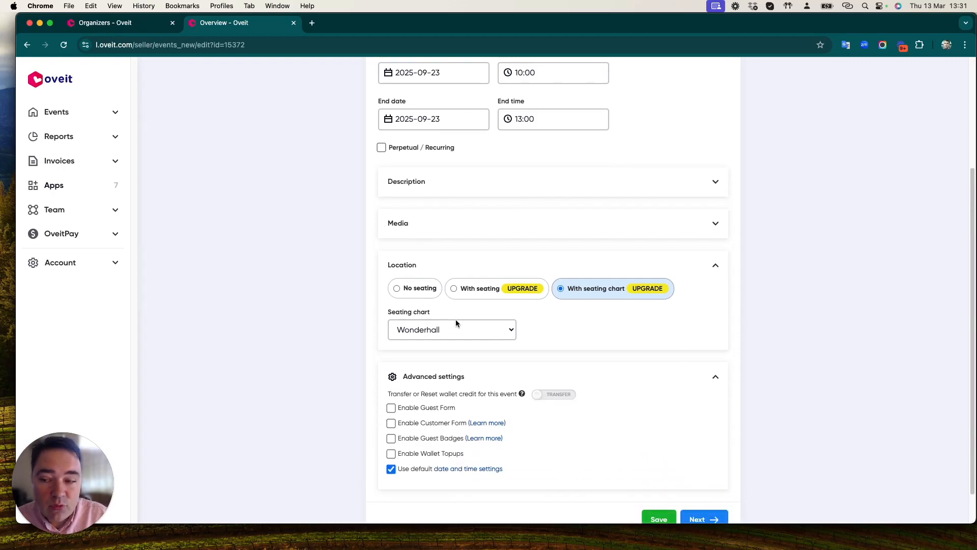
scroll(636, 433, down, 1)
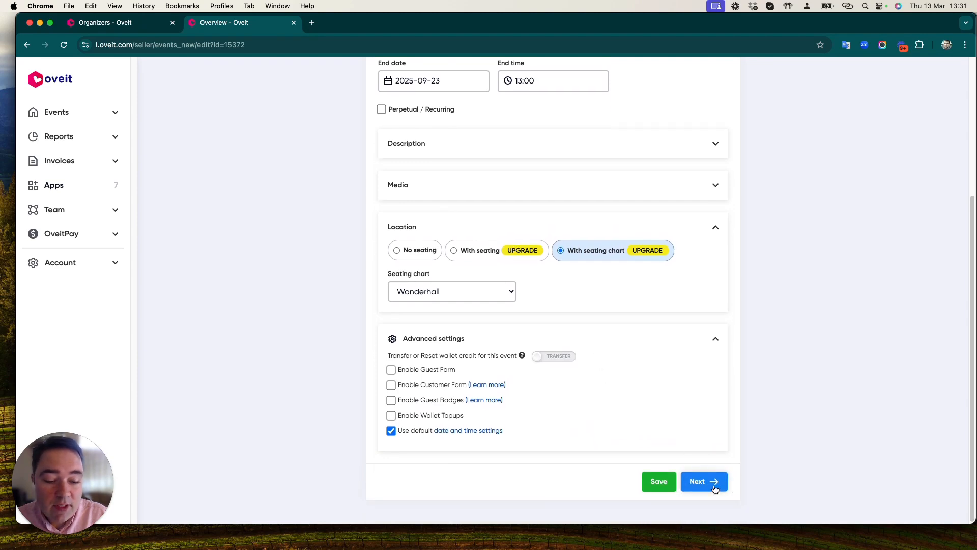
click(713, 483)
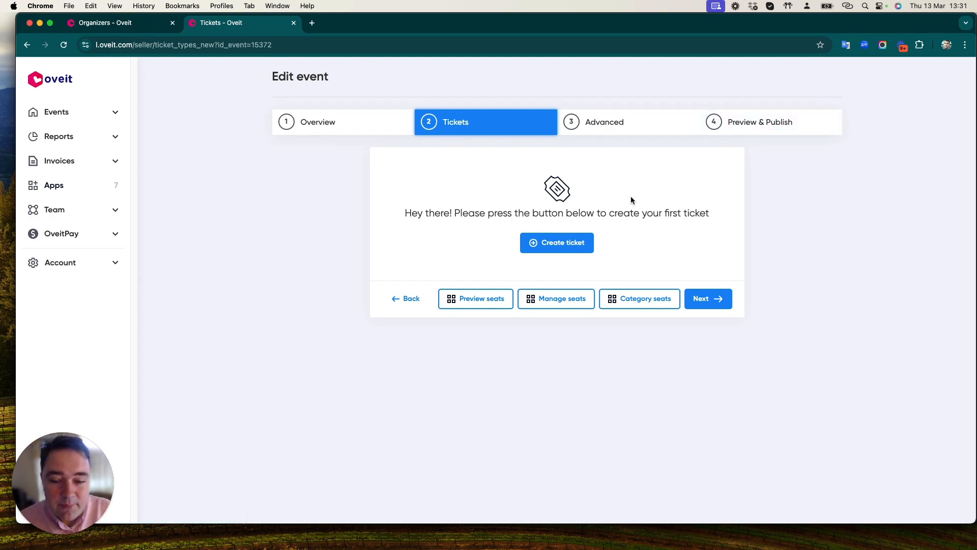
Step: Start a new ticket named General access with a price of 50 USD
click(572, 242)
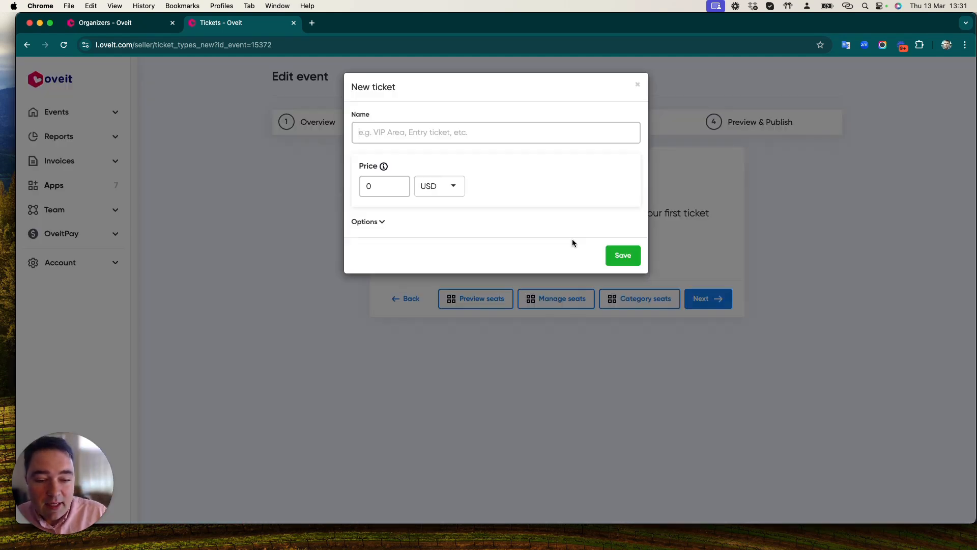
click(403, 132)
text(General access)
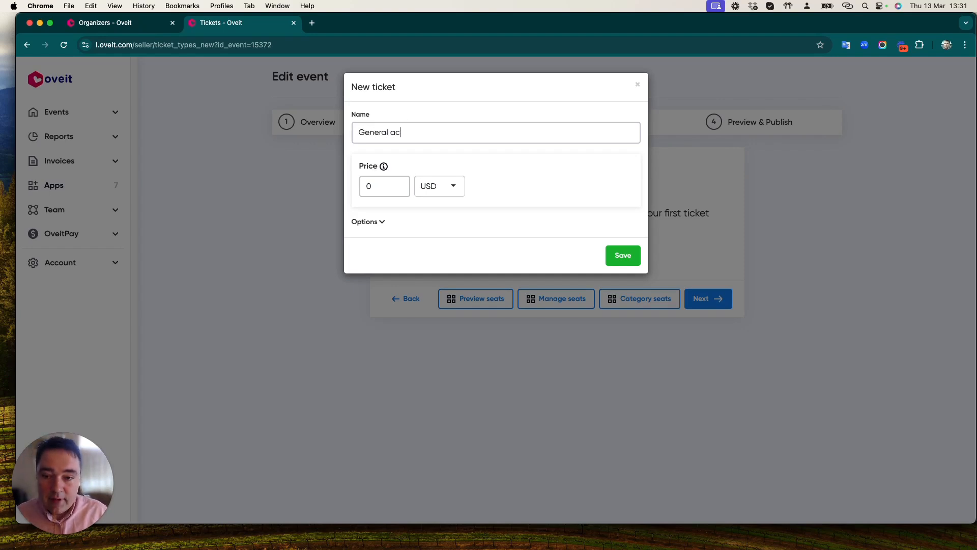
click(370, 188)
key(BackSpace)
text(50)
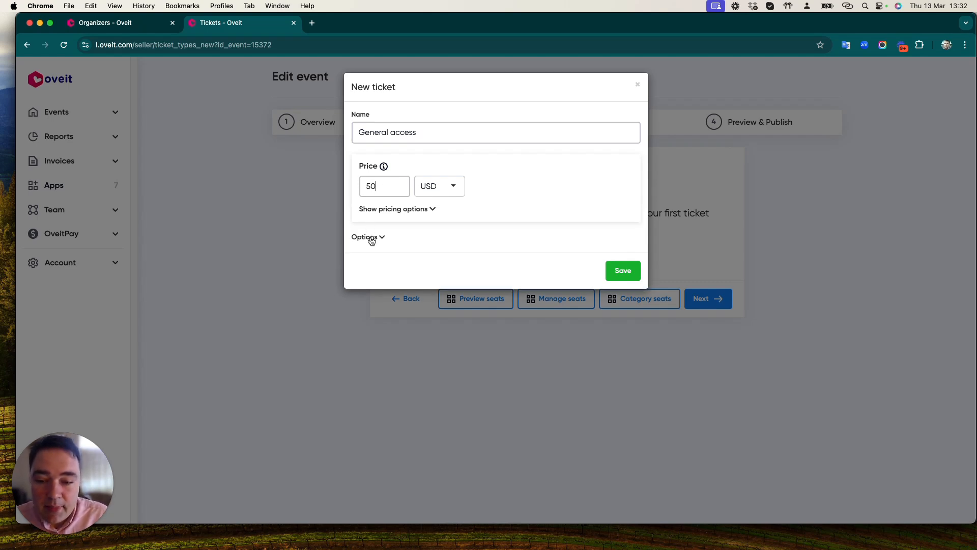
Step: Assign the new ticket to the General Seating category of the seating chart
click(371, 240)
scroll(458, 237, down, 2)
click(470, 282)
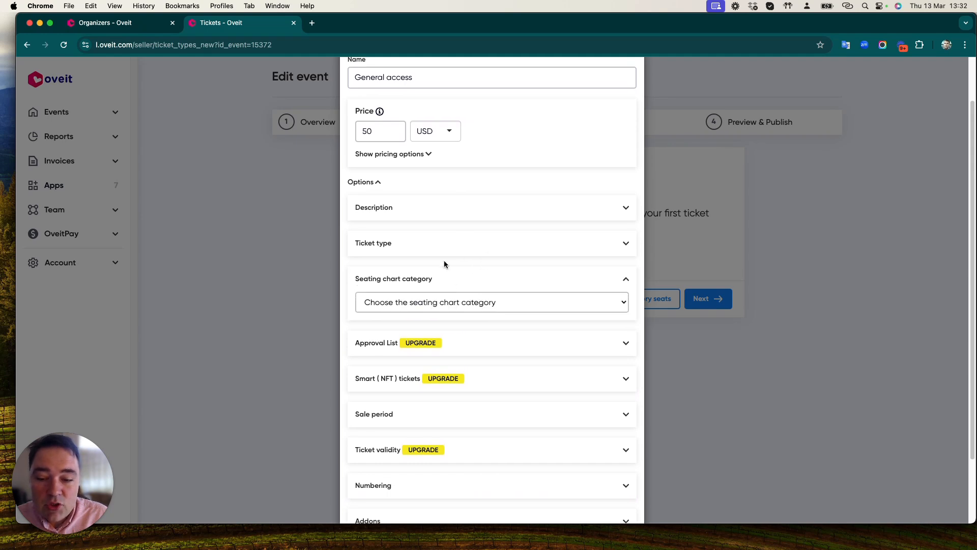
click(463, 302)
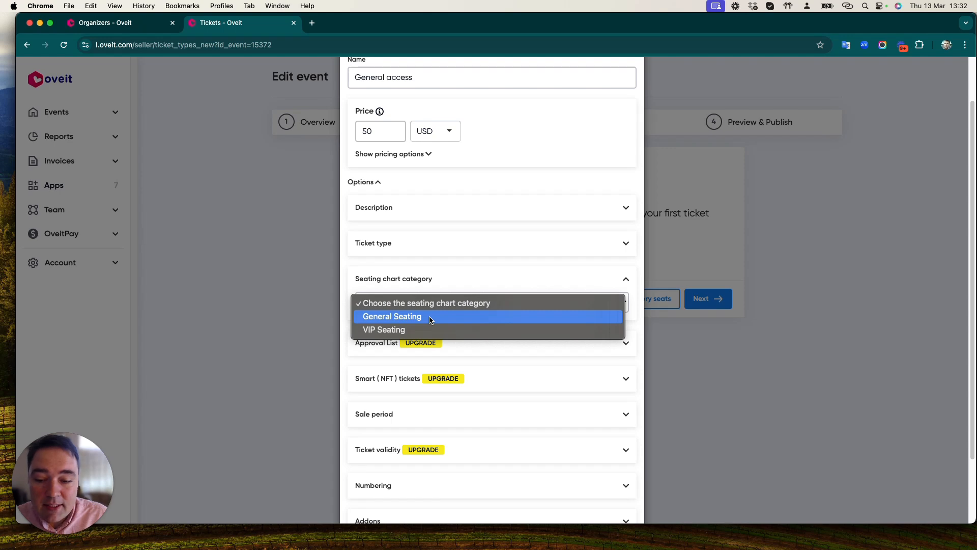
click(429, 320)
Step: Rename the ticket as General Seating and save it
double_click(398, 78)
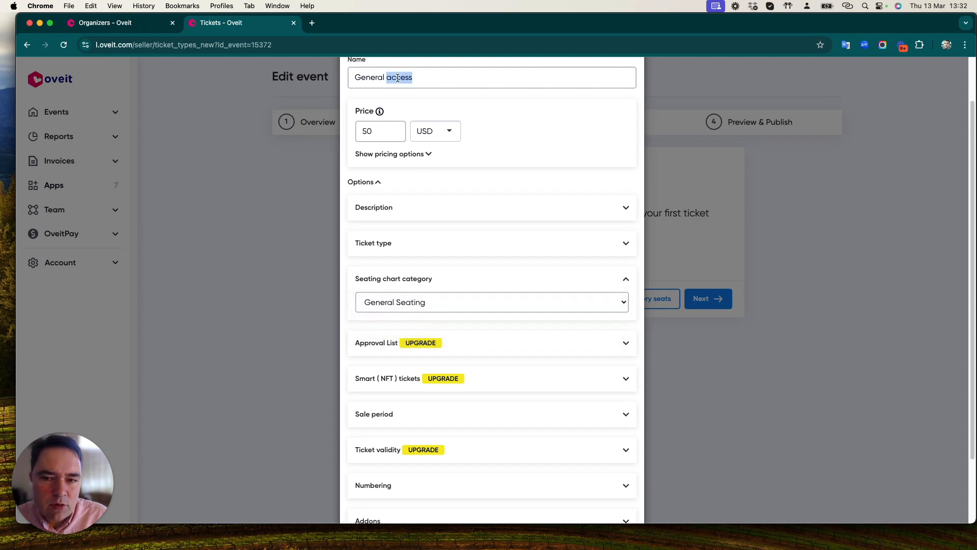
text(Seating)
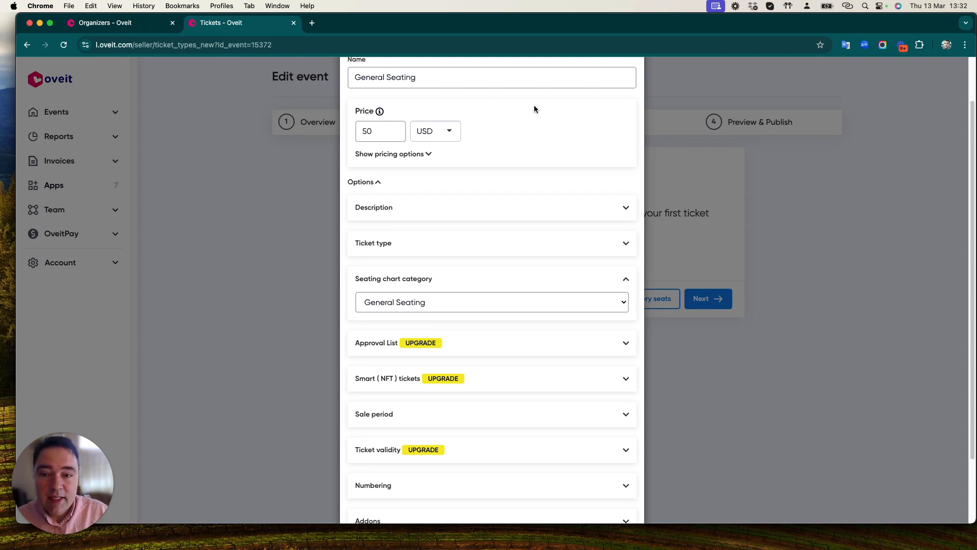
scroll(531, 109, down, 3)
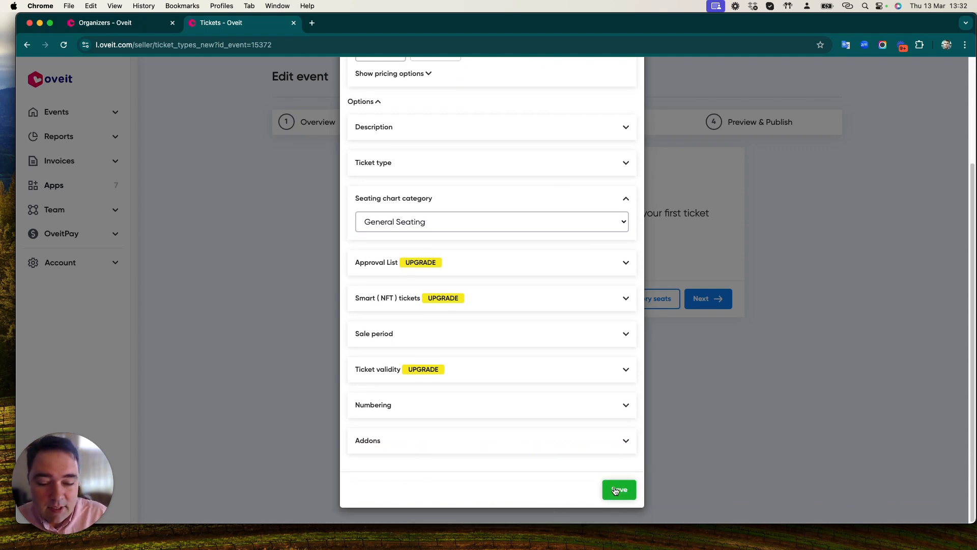
click(616, 491)
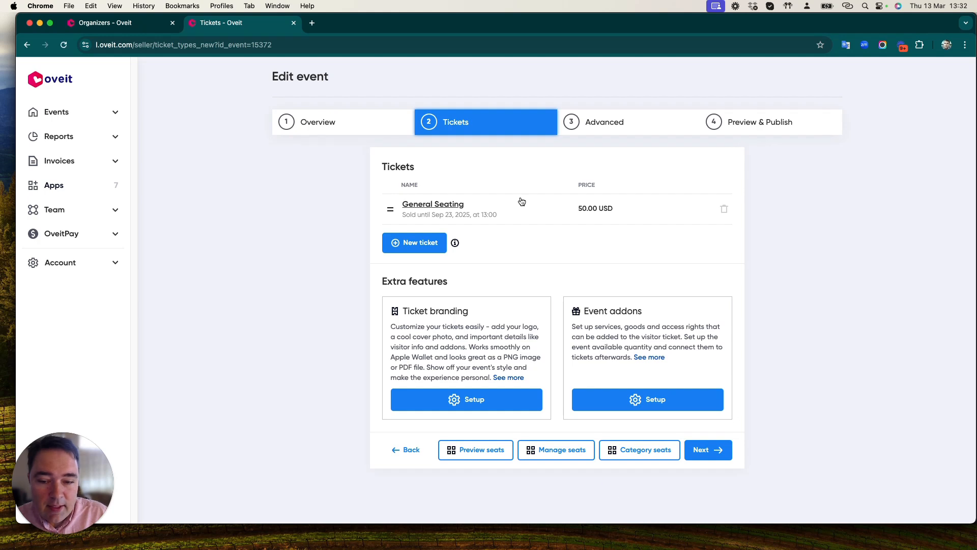
Step: Start a second ticket named VIP Ticket with a price of 100 USD
click(414, 242)
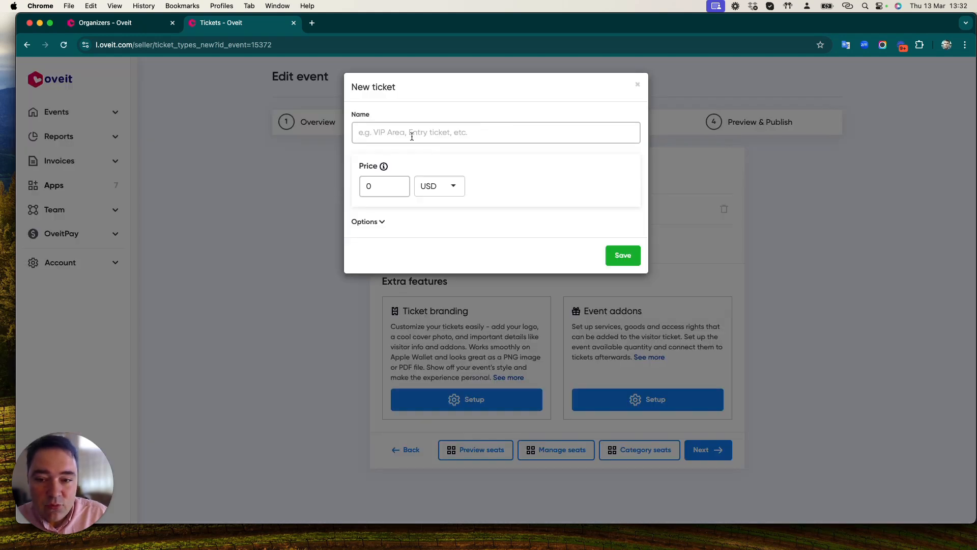
text(VIP Ticket)
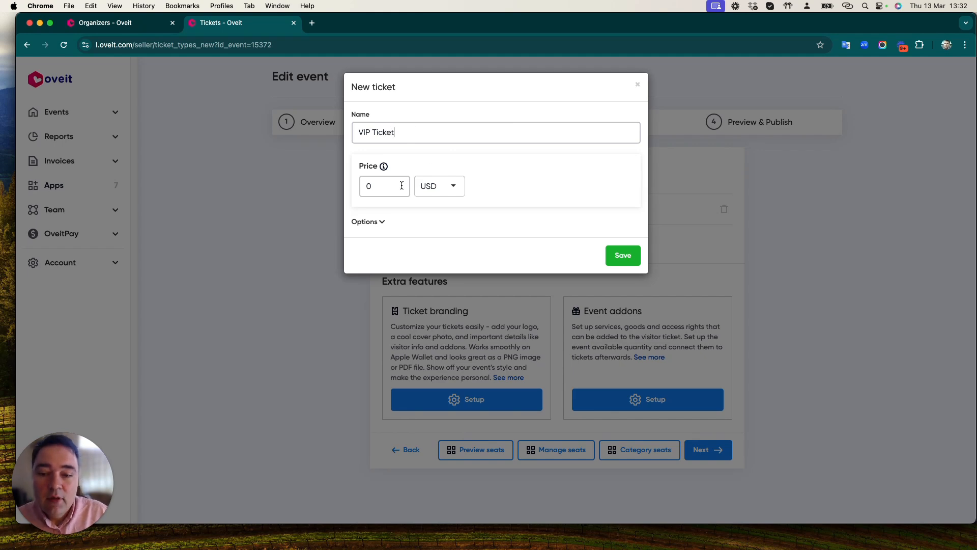
key(BackSpace)
text(100)
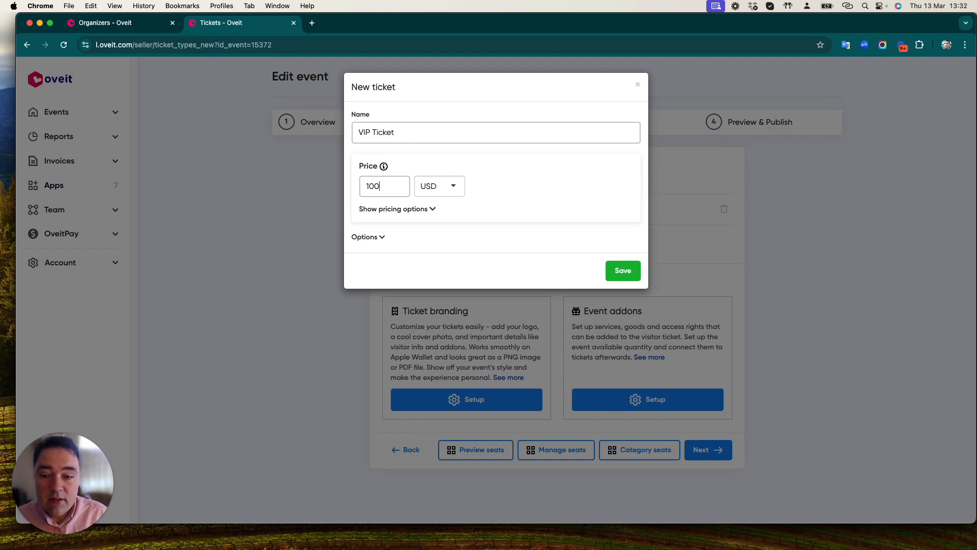
Step: Assign the VIP Ticket to the VIP Seating category of the seating chart and save the ticket
click(372, 238)
scroll(423, 284, down, 2)
click(418, 301)
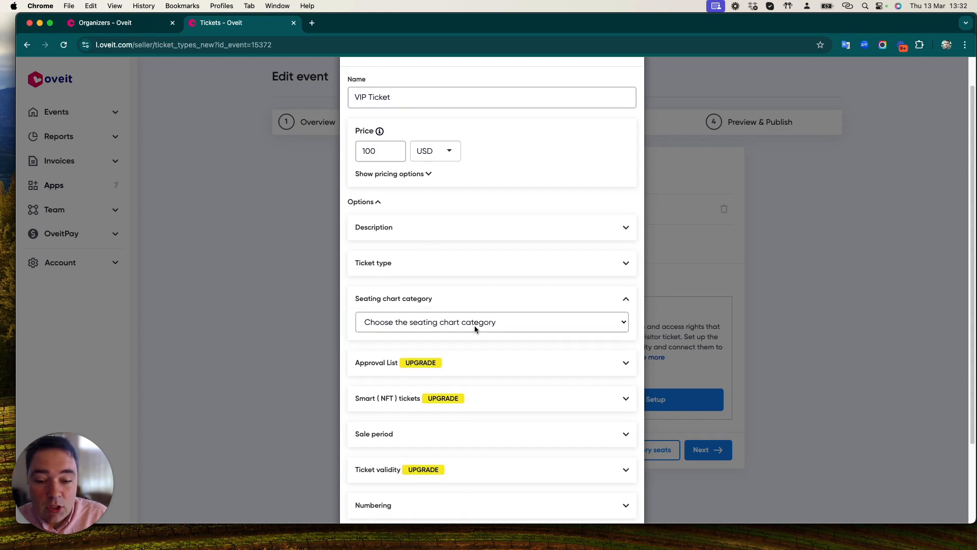
click(474, 325)
click(401, 350)
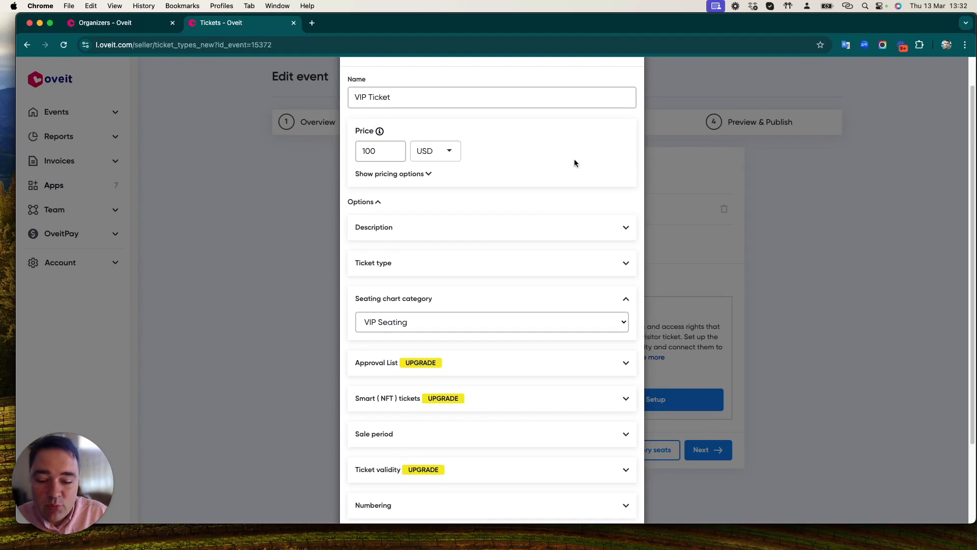
scroll(577, 167, down, 3)
click(619, 489)
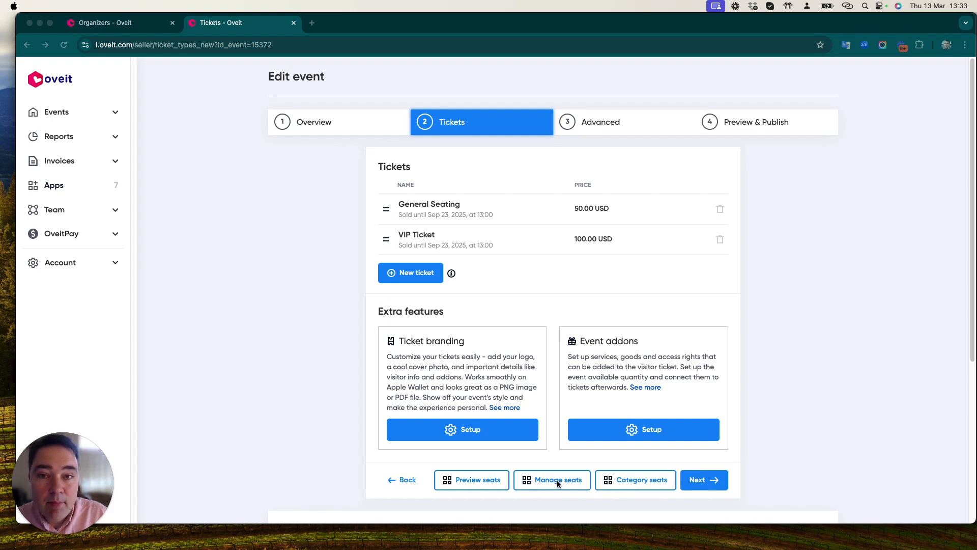
Step: Preview the seating chart and examine the category, table and seat numbers of the rectangular and round table seats
click(483, 481)
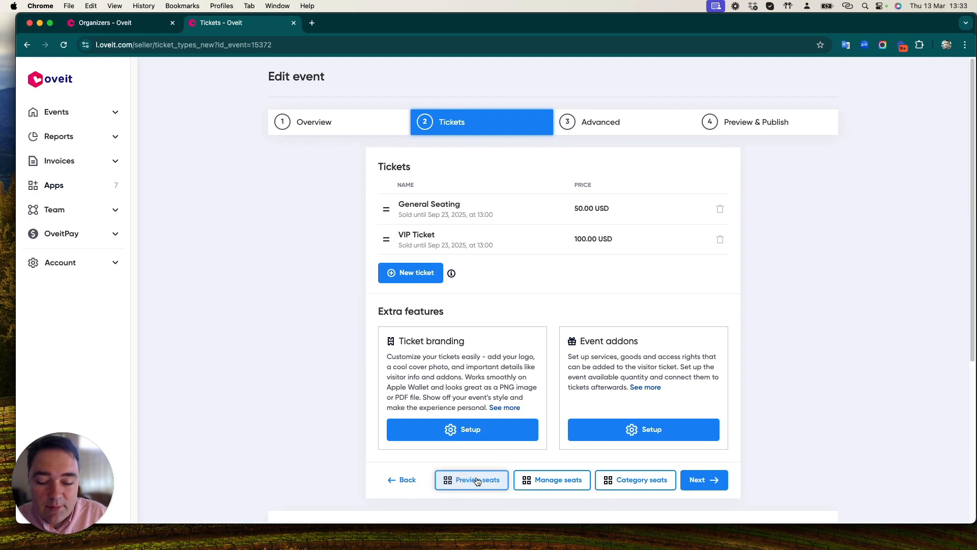
click(474, 478)
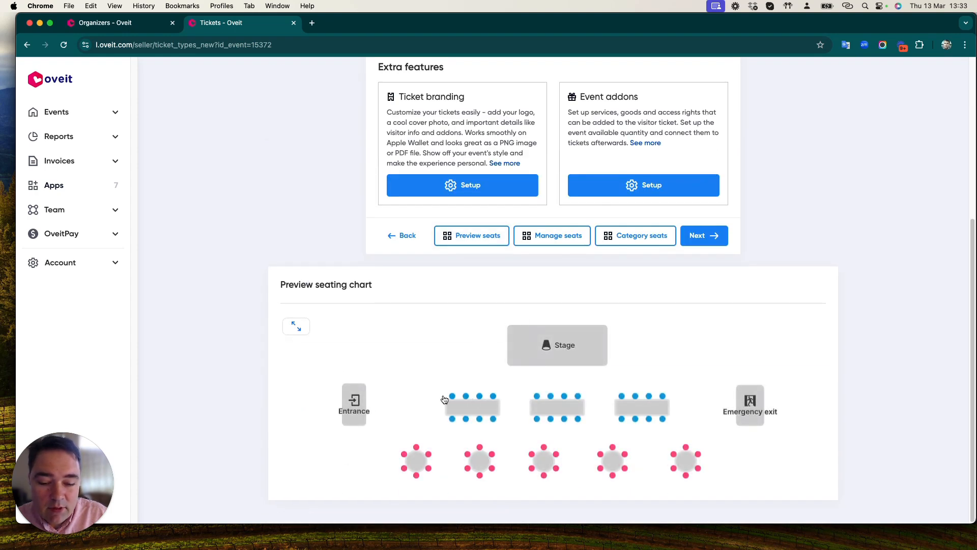
scroll(469, 399, up, 2)
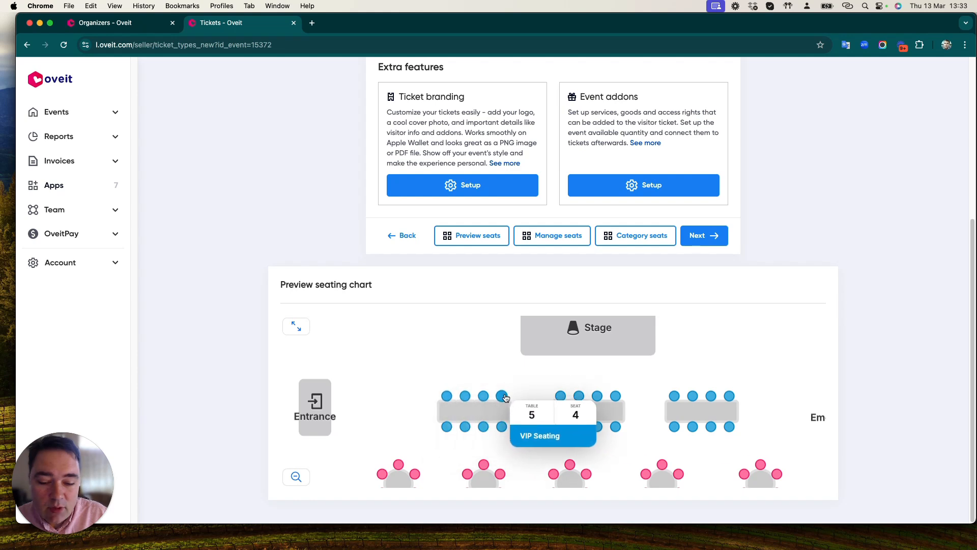
drag(701, 377, 567, 347)
mouse_move(629, 436)
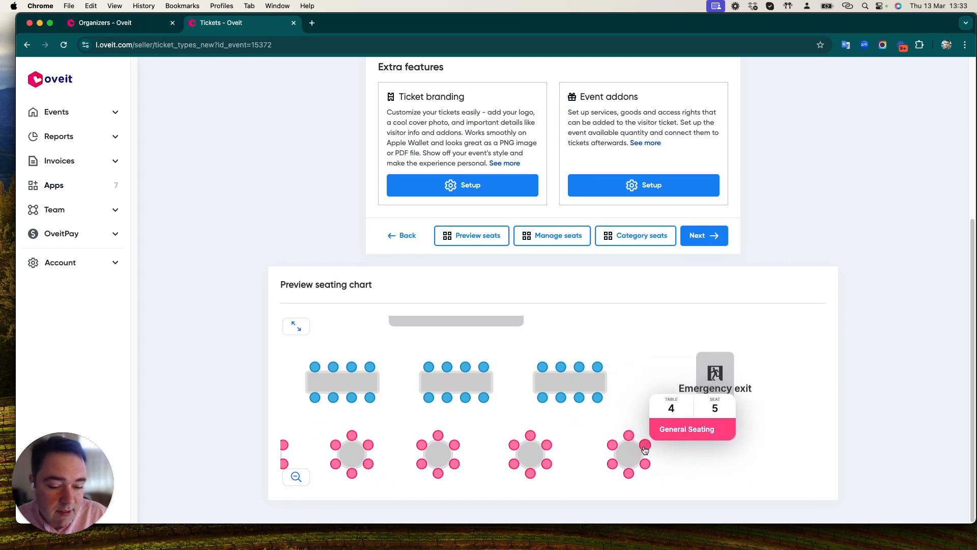
mouse_move(562, 370)
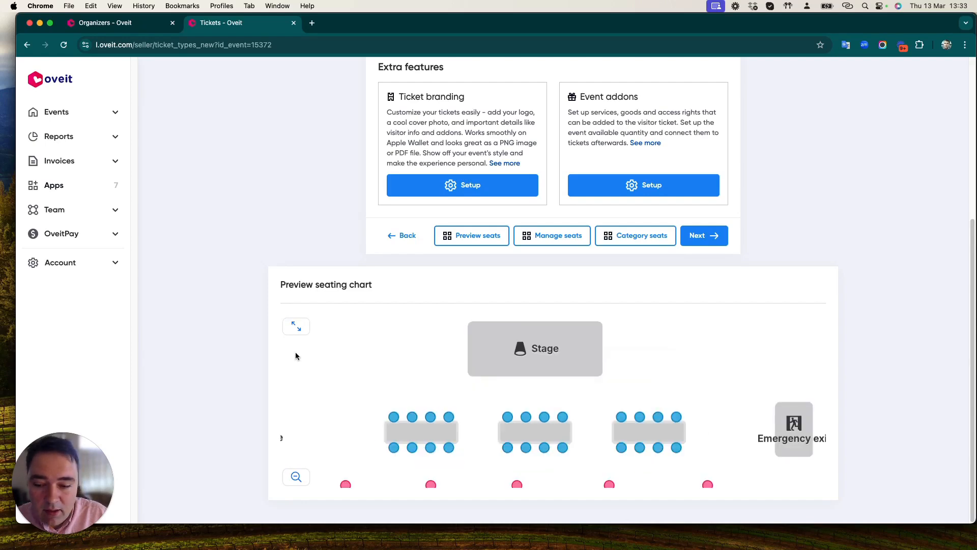
click(296, 477)
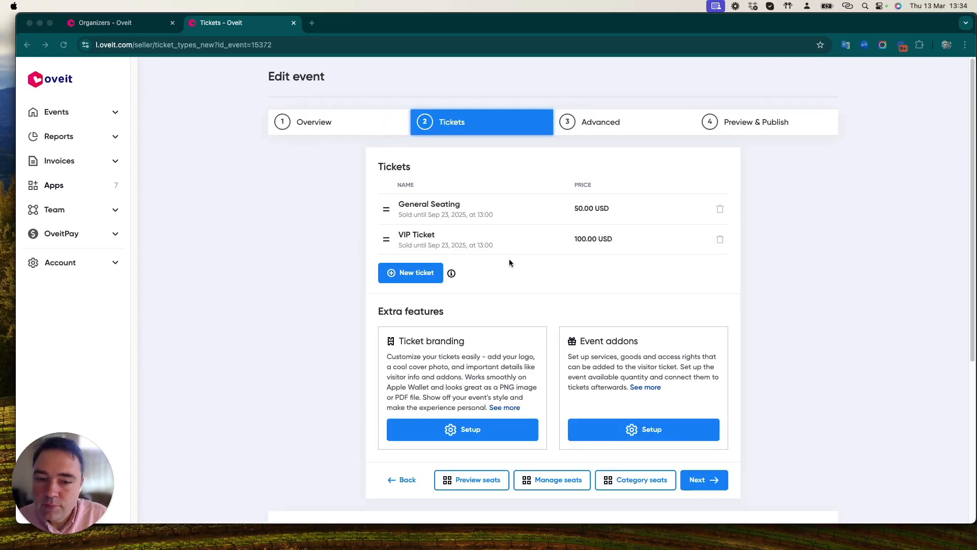
Step: In the seat management chart, mark seats 1, 2 and 3 of table 5 as not for sale
scroll(509, 259, down, 4)
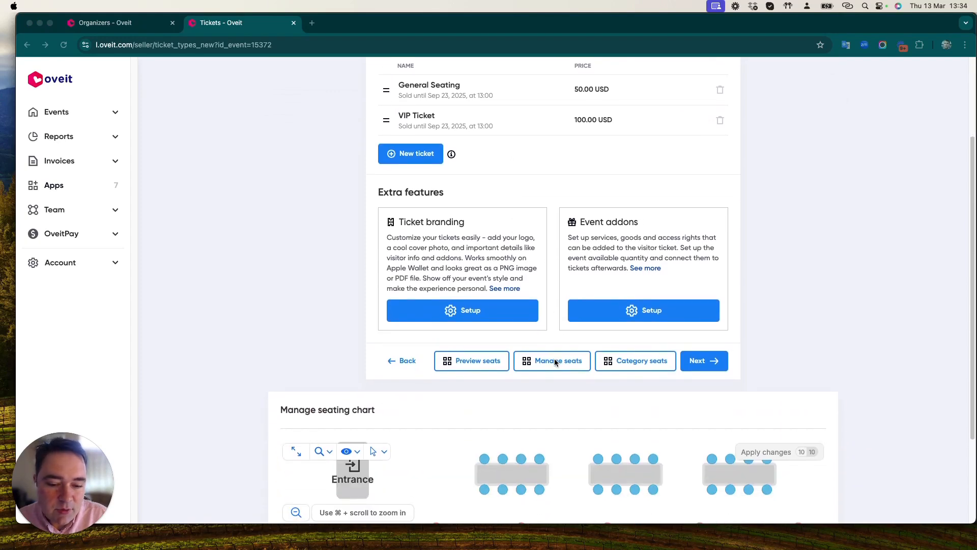
scroll(558, 361, down, 2)
scroll(541, 357, down, 1)
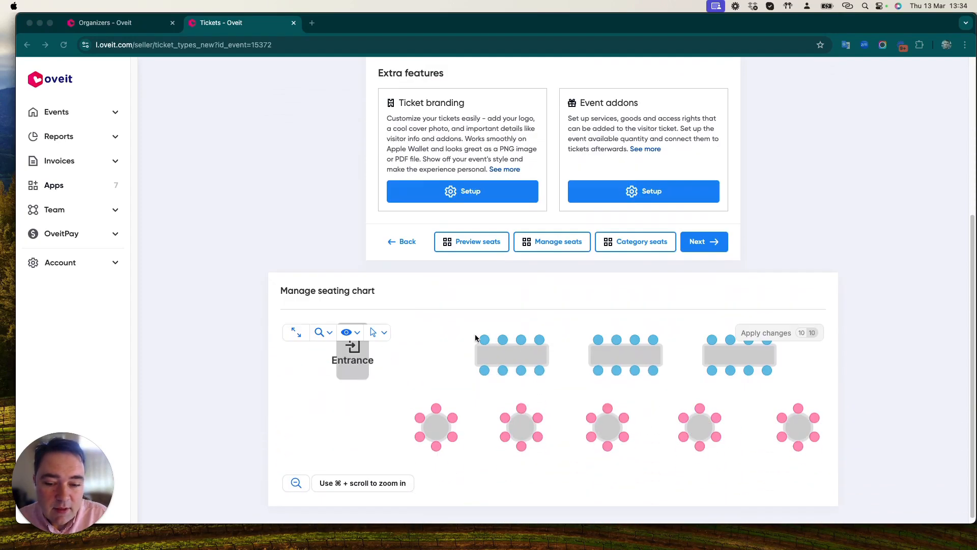
click(455, 340)
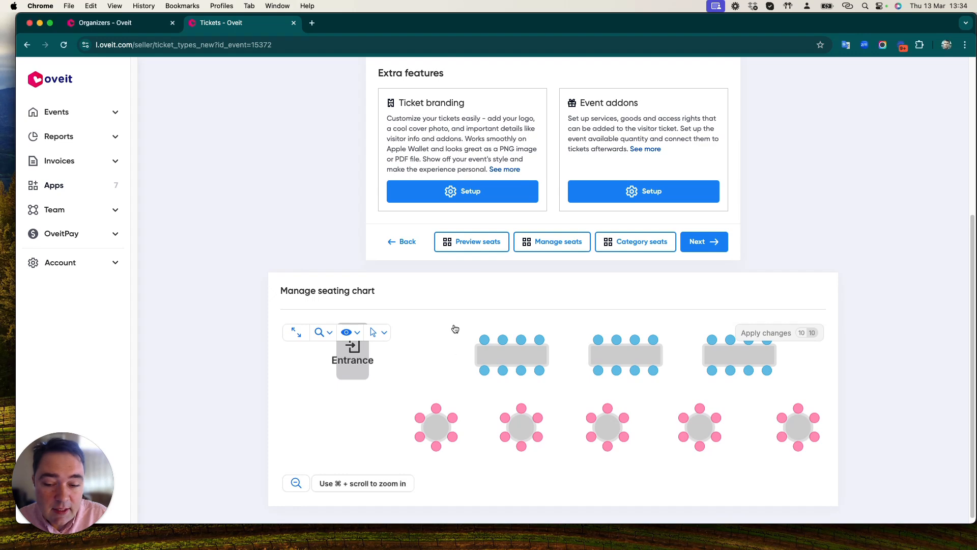
click(484, 340)
click(484, 340)
click(503, 340)
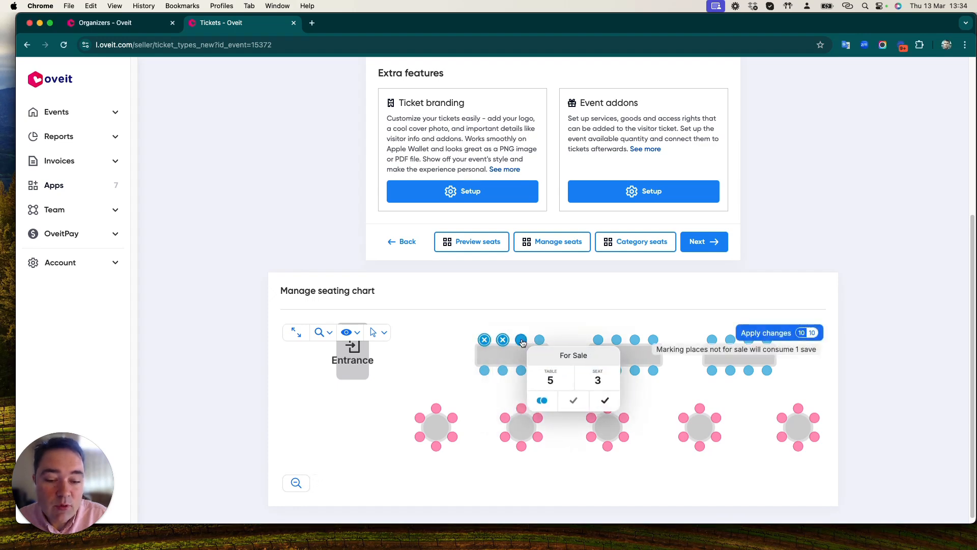
click(521, 340)
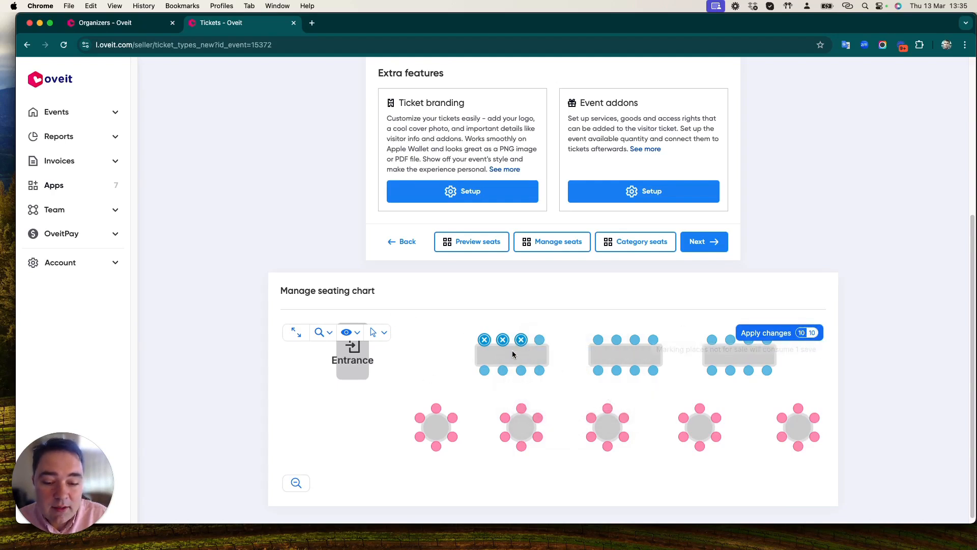
Step: Return seats 3, 2 and 1 of table 5 to For Sale
mouse_move(523, 342)
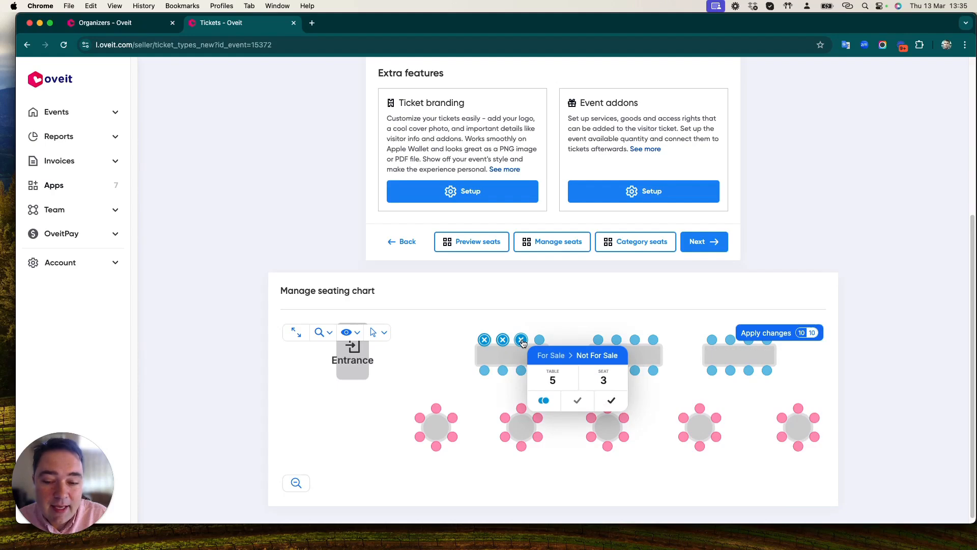
click(522, 340)
click(503, 340)
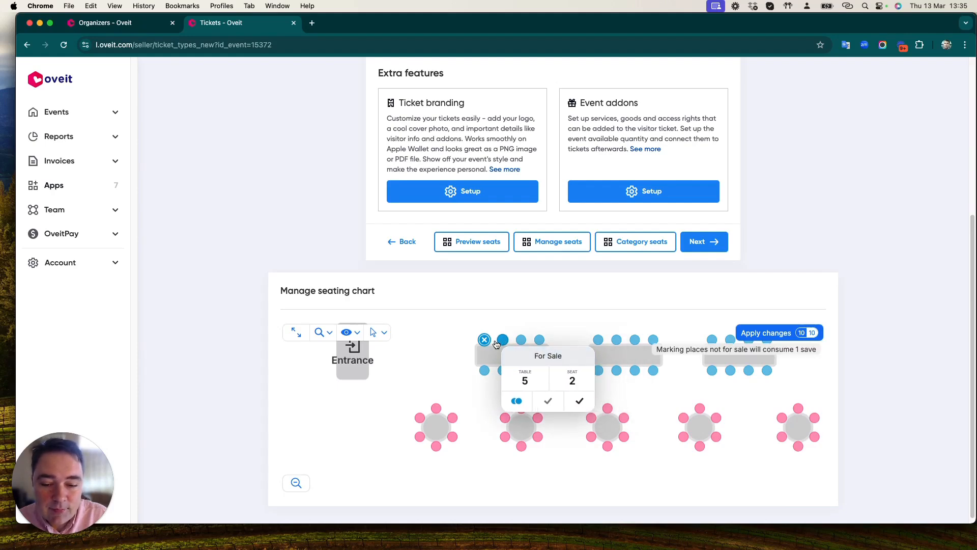
click(485, 341)
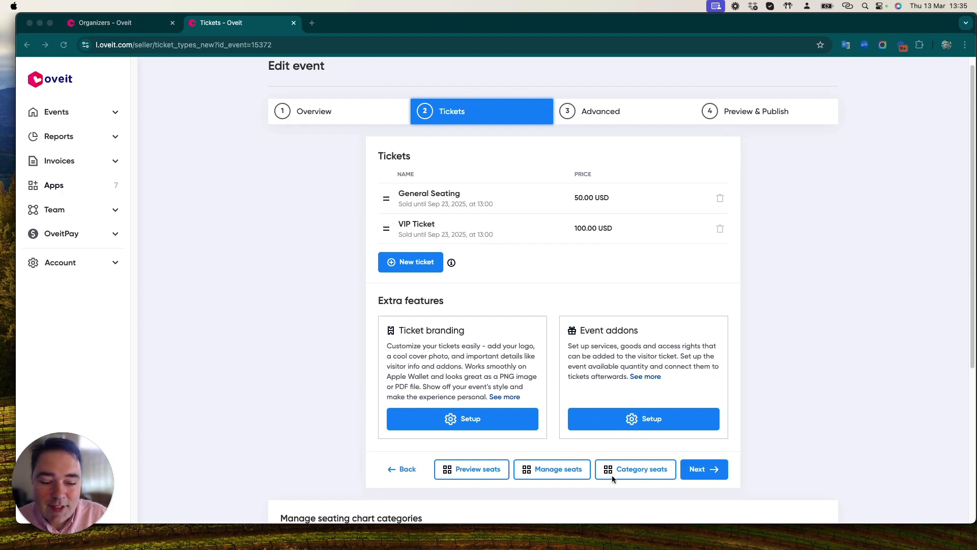
Step: In the seat category chart, move the top seat of the second round table to VIP Seating and back to General Seating
click(645, 464)
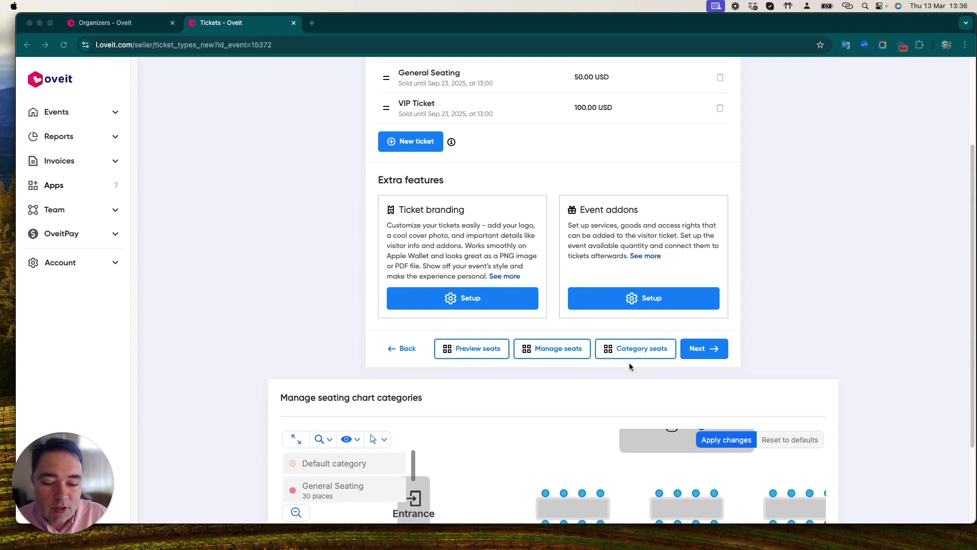
click(629, 356)
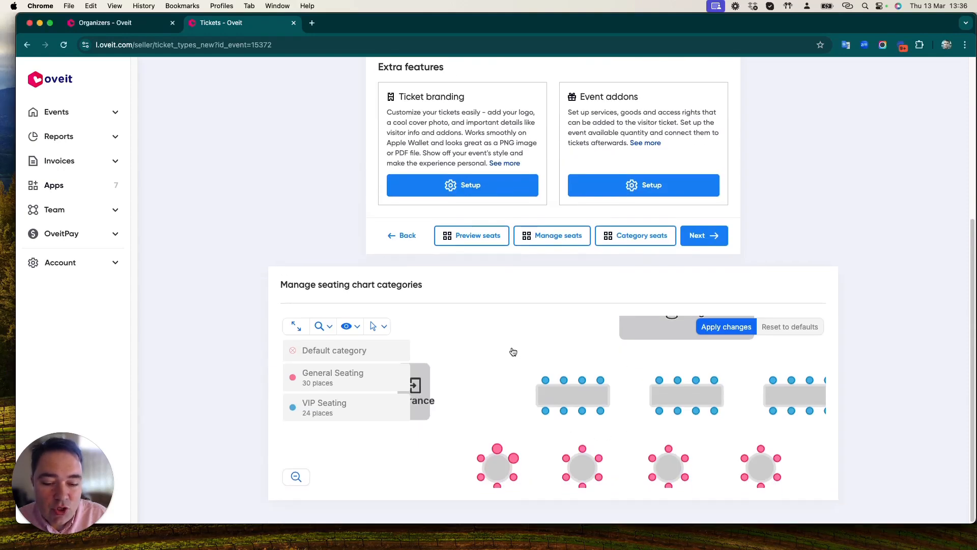
drag(537, 394, 499, 348)
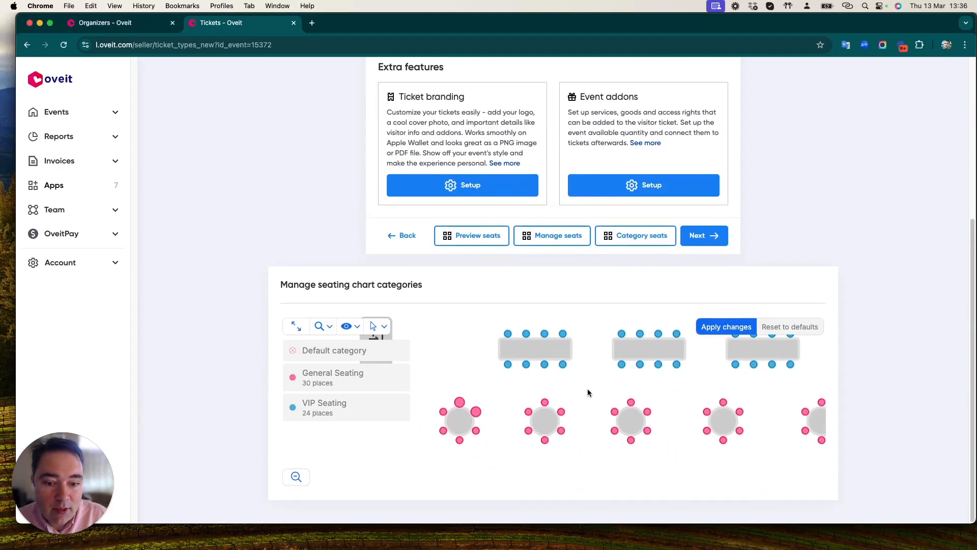
click(546, 405)
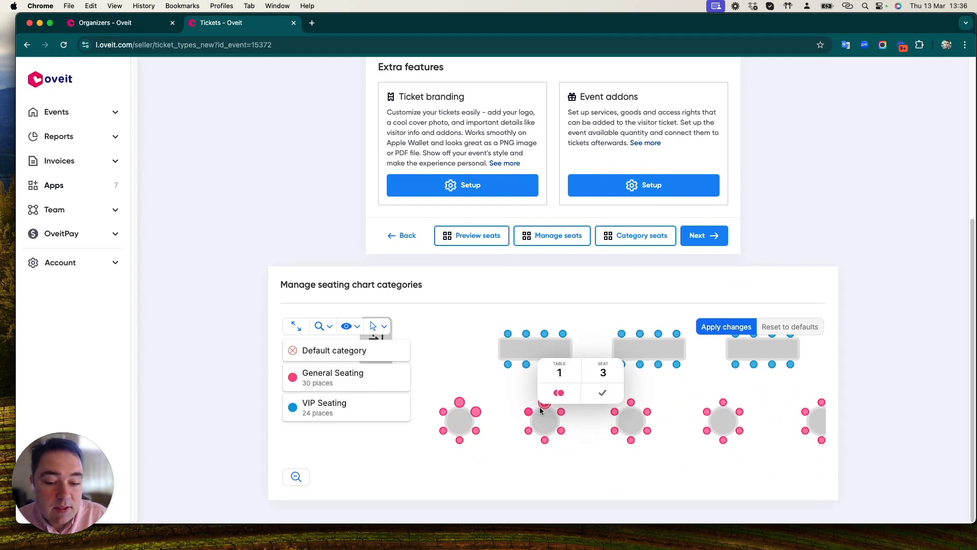
mouse_move(546, 404)
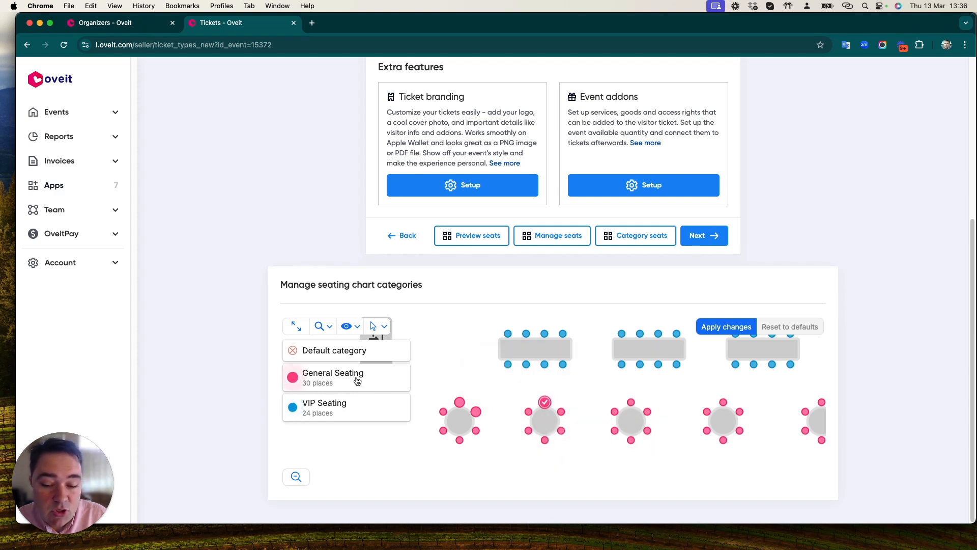
click(331, 410)
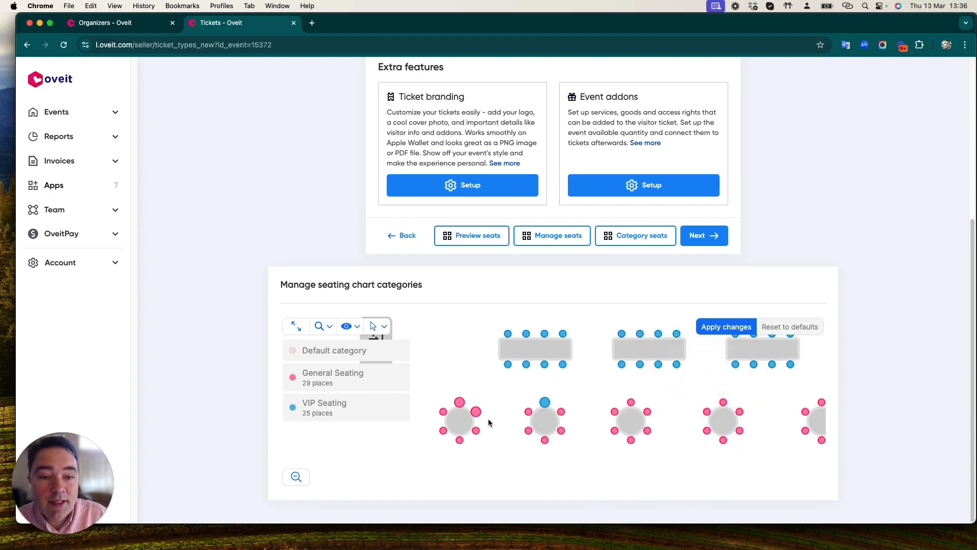
click(544, 402)
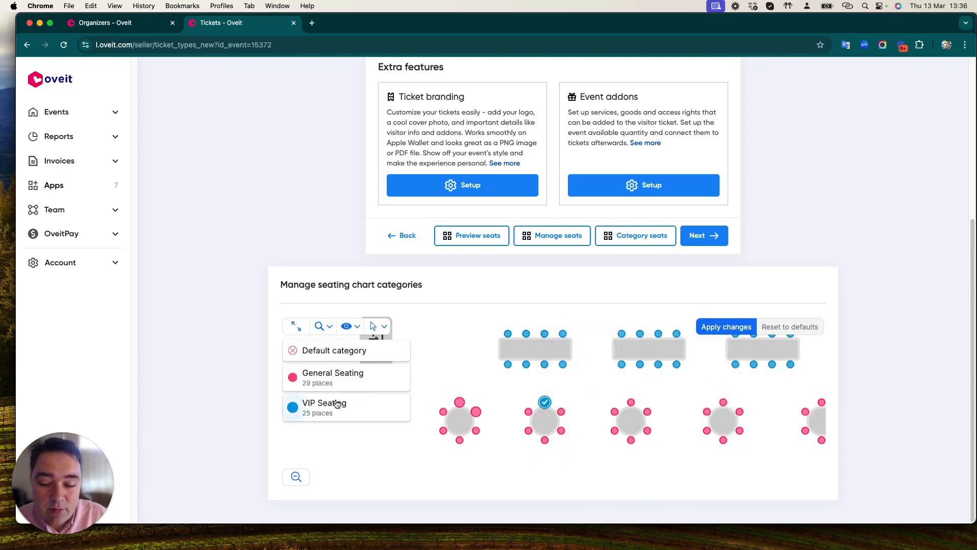
click(316, 378)
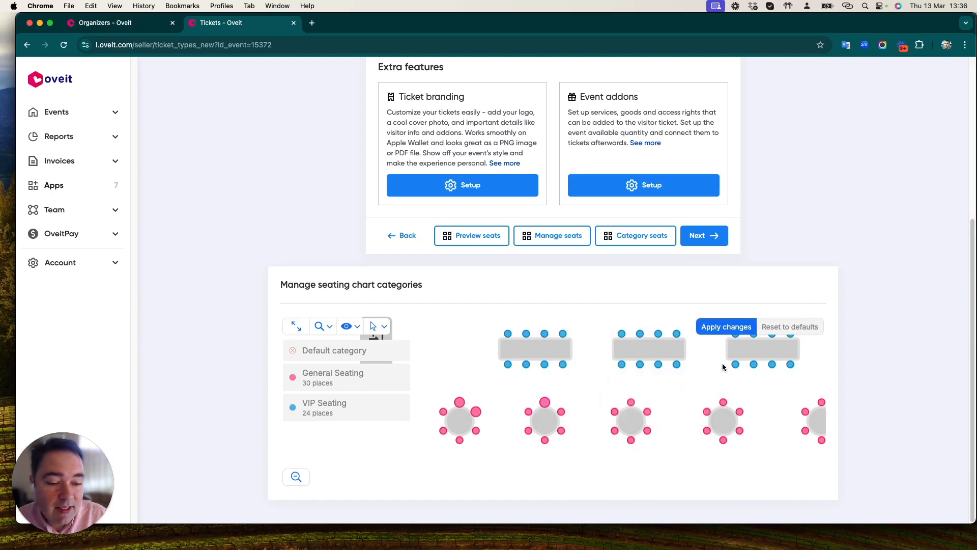
Step: Go through the advanced email and checkout settings and publish the Table Seated Event
click(700, 238)
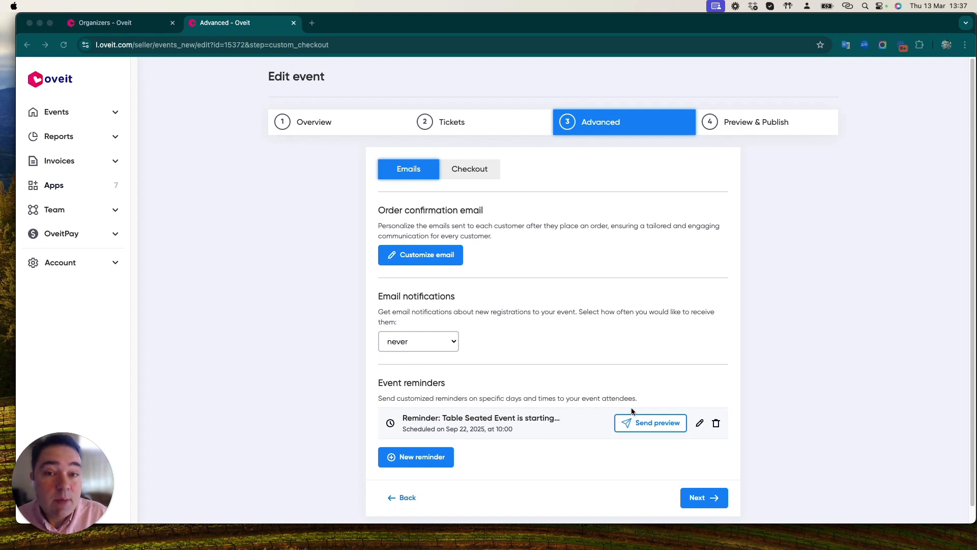
click(469, 173)
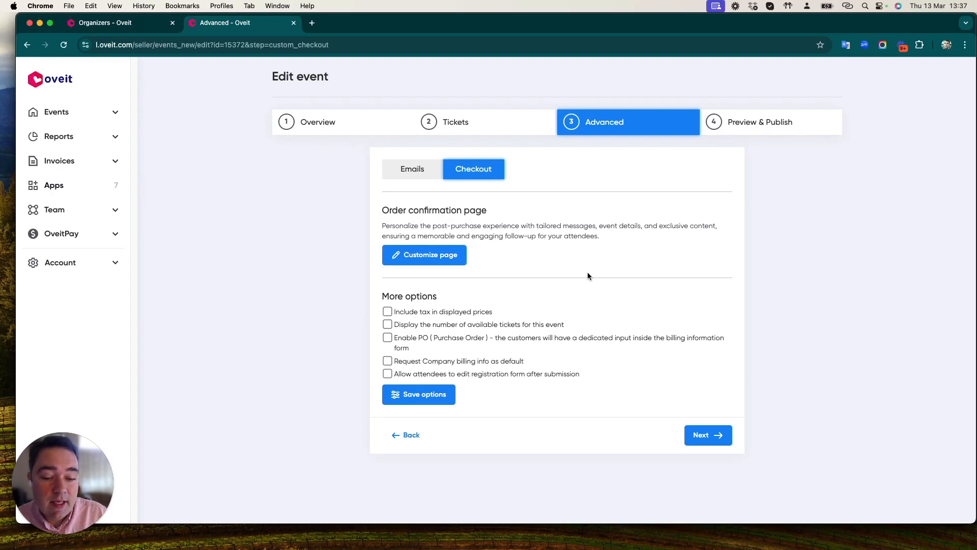
click(766, 123)
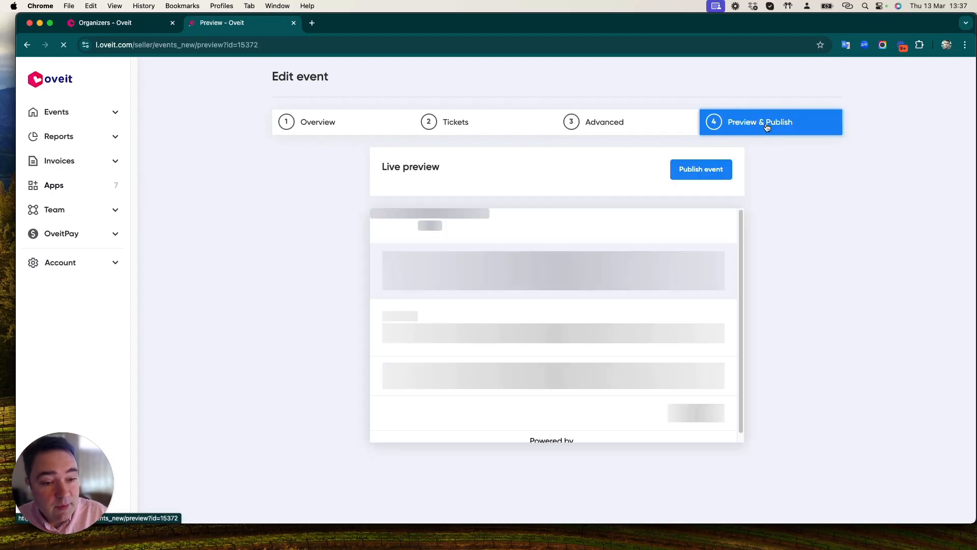
click(704, 169)
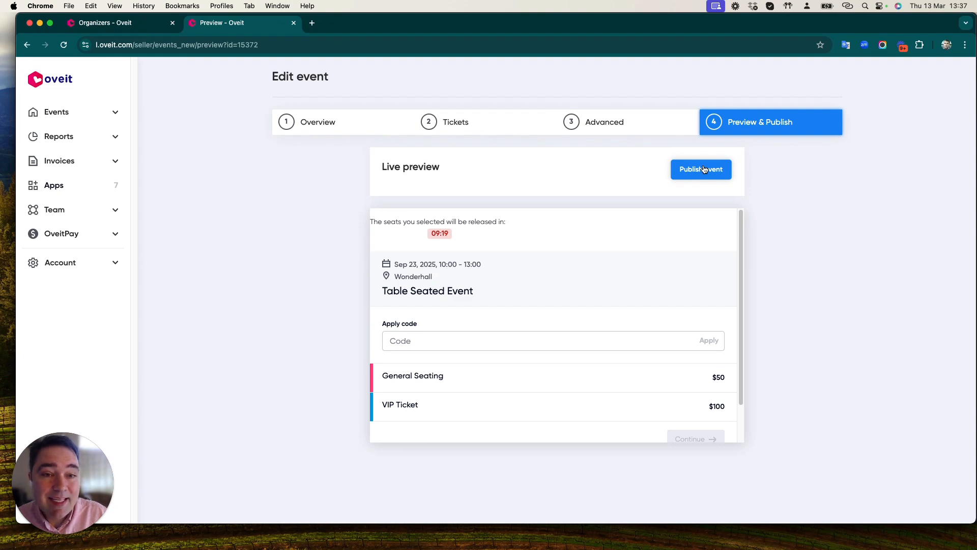
click(704, 169)
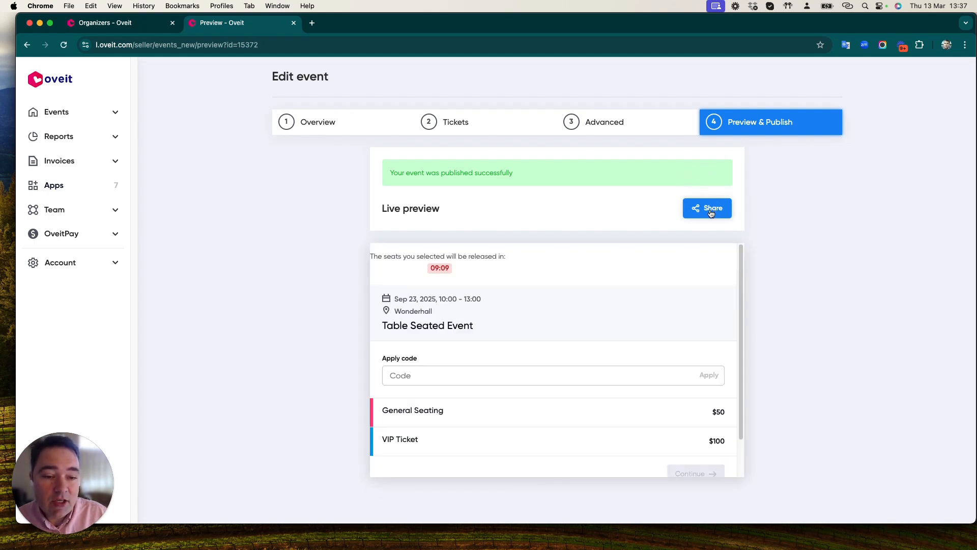
Step: Display the published event's sharing options and open its Oveit Hub event link
click(712, 213)
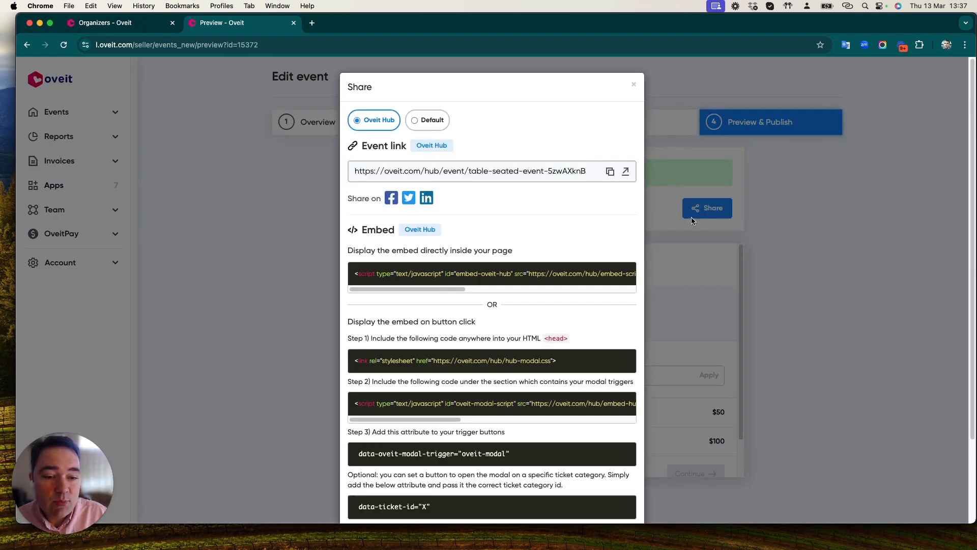
click(627, 172)
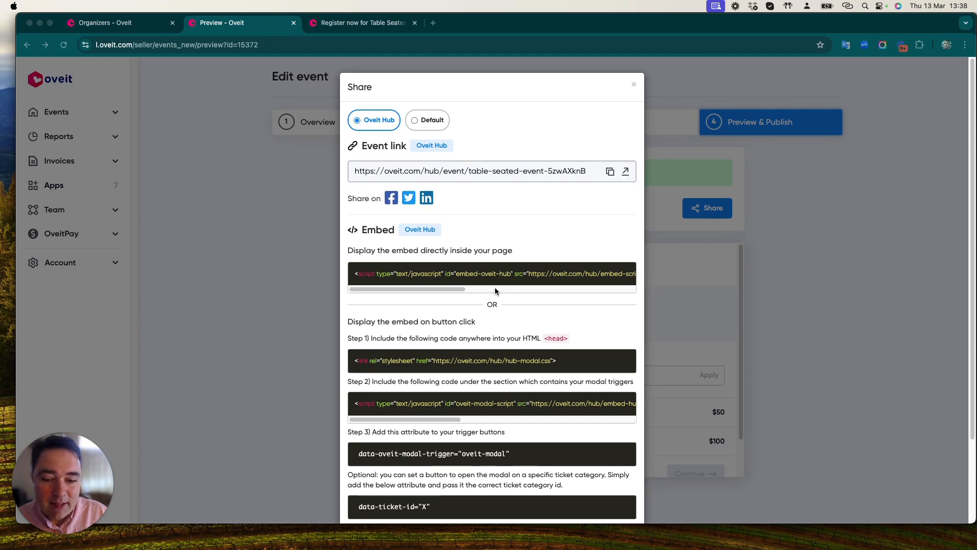
mouse_move(453, 288)
mouse_down()
mouse_move(548, 289)
mouse_move(442, 288)
mouse_up()
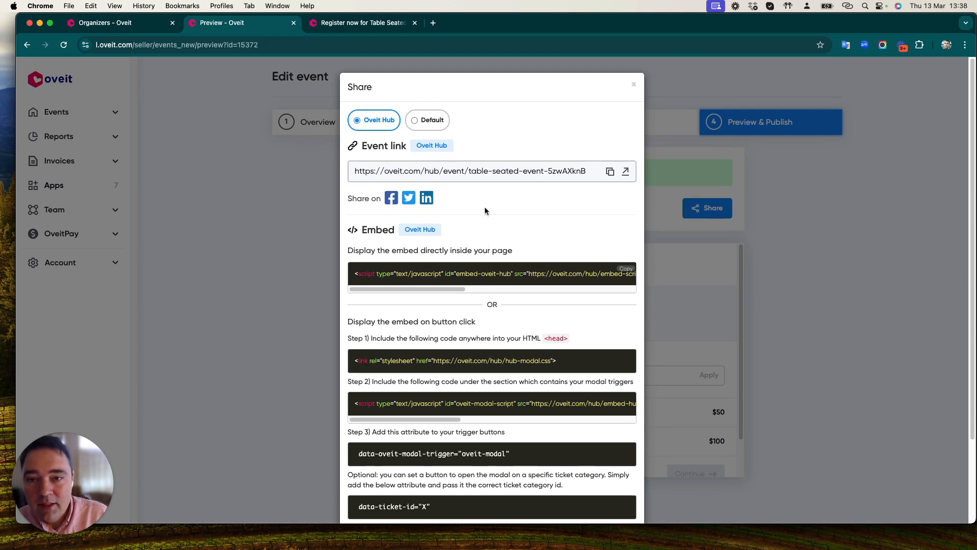
click(375, 22)
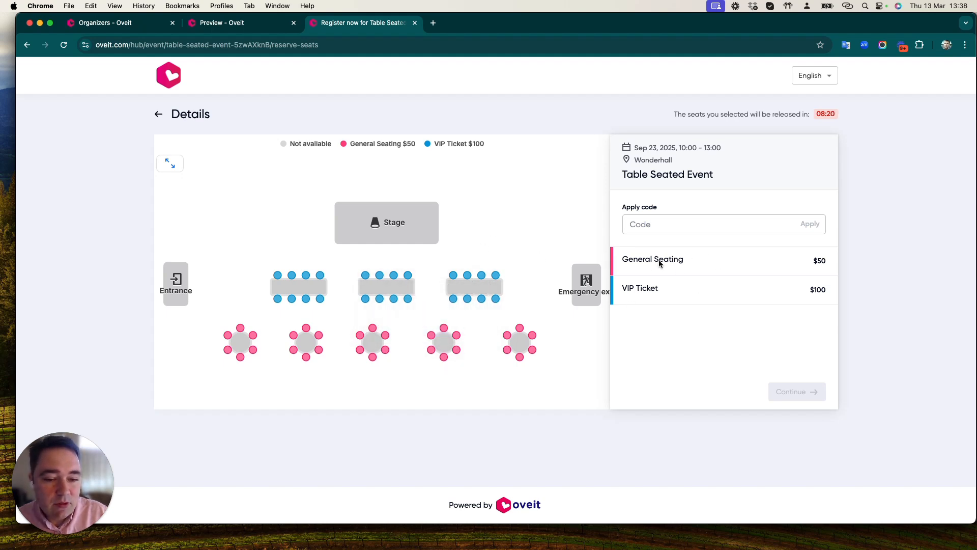
Step: Select VIP seats 3 and 4 at table 5 and General seats 4 and 5 at table 2, and continue the order
click(306, 275)
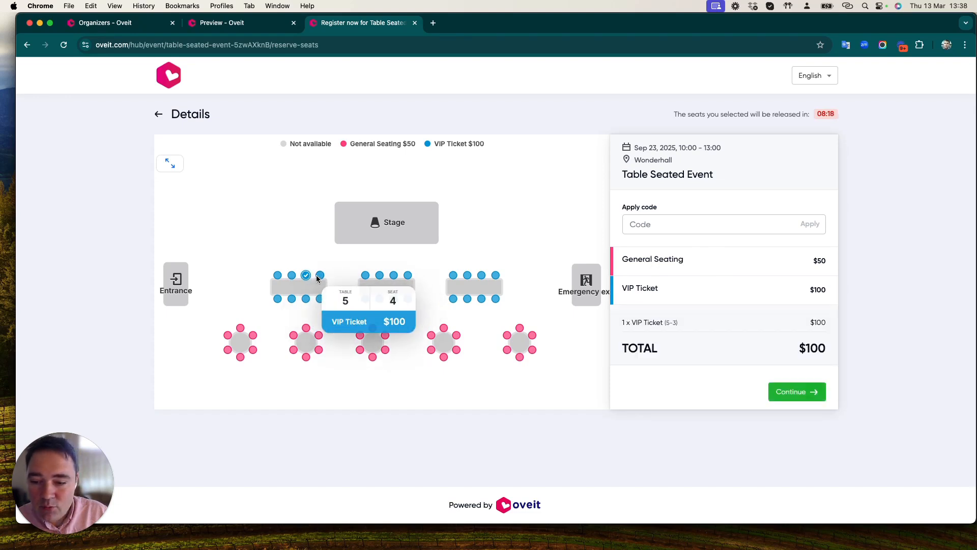
click(318, 276)
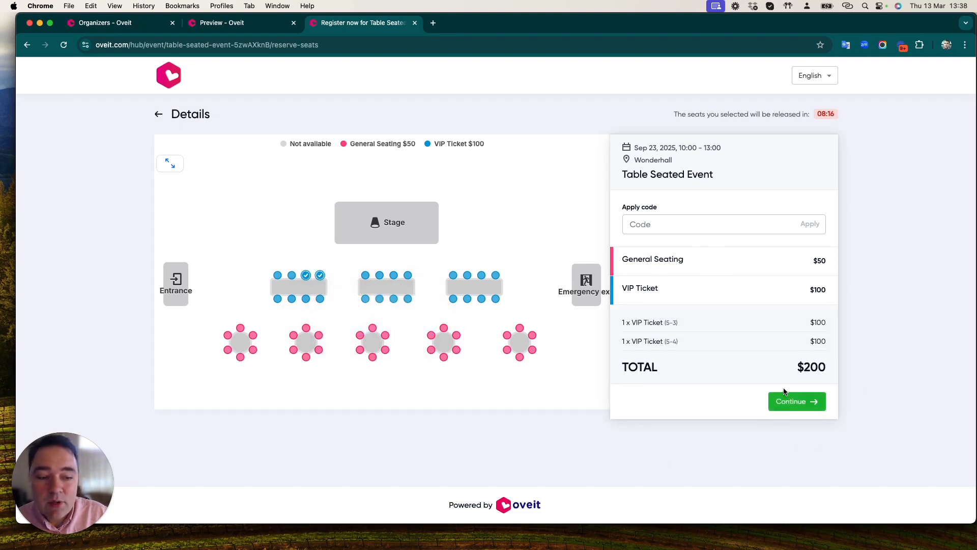
click(373, 328)
click(385, 336)
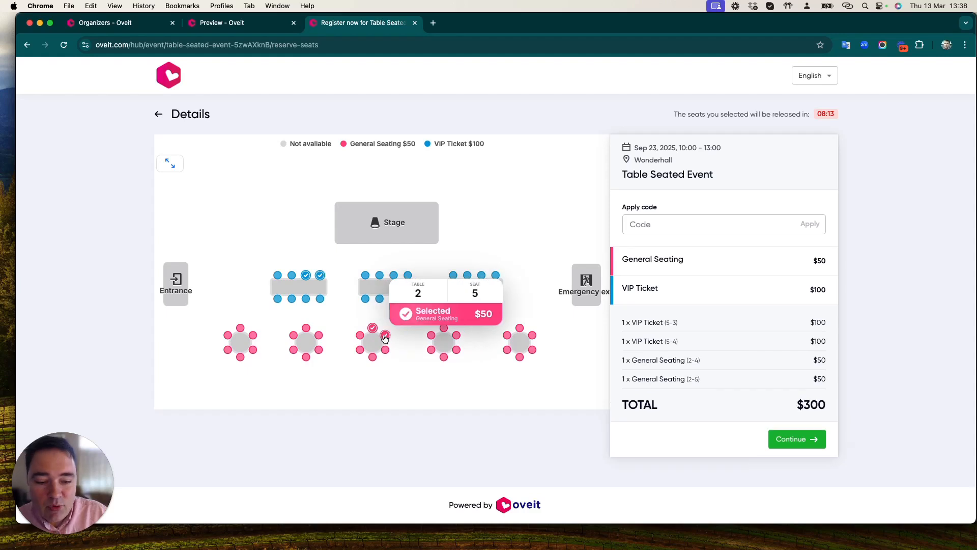
click(797, 439)
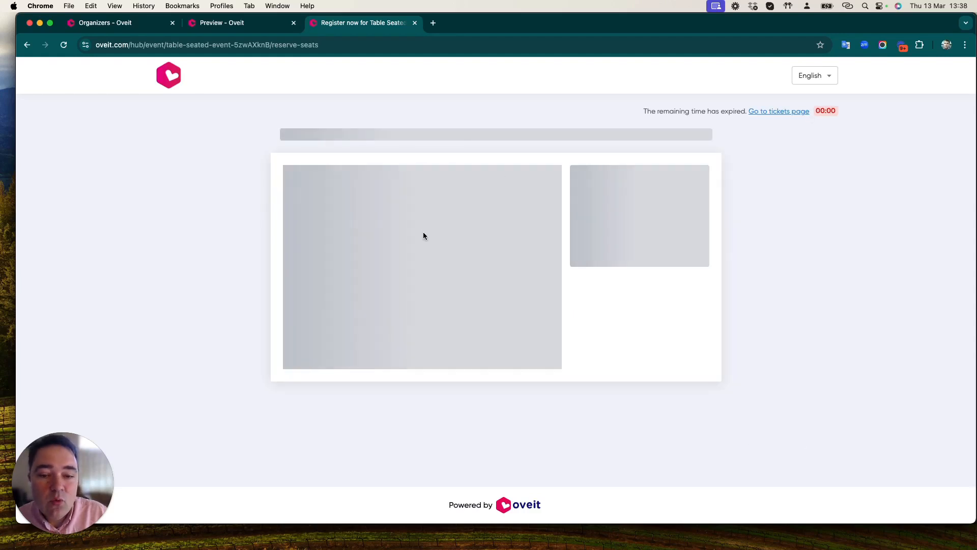